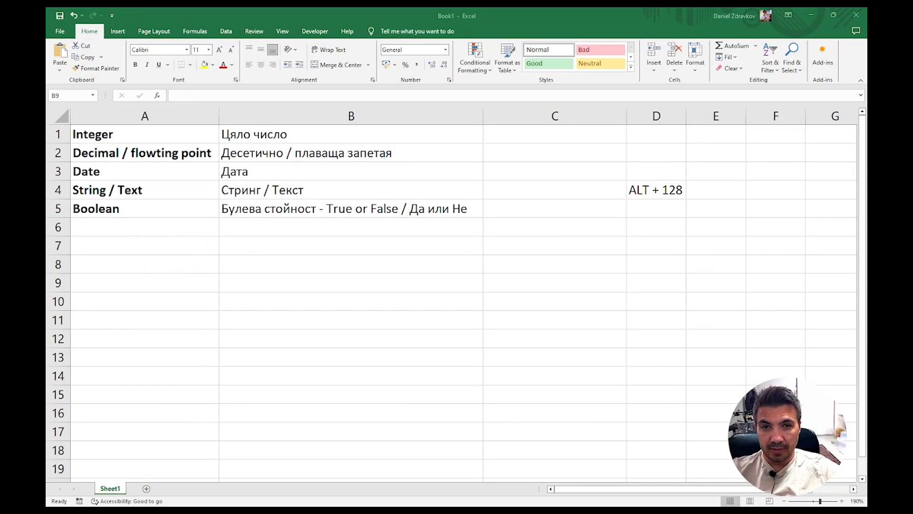
{"action": "left_click", "coordinate": [323, 338]}
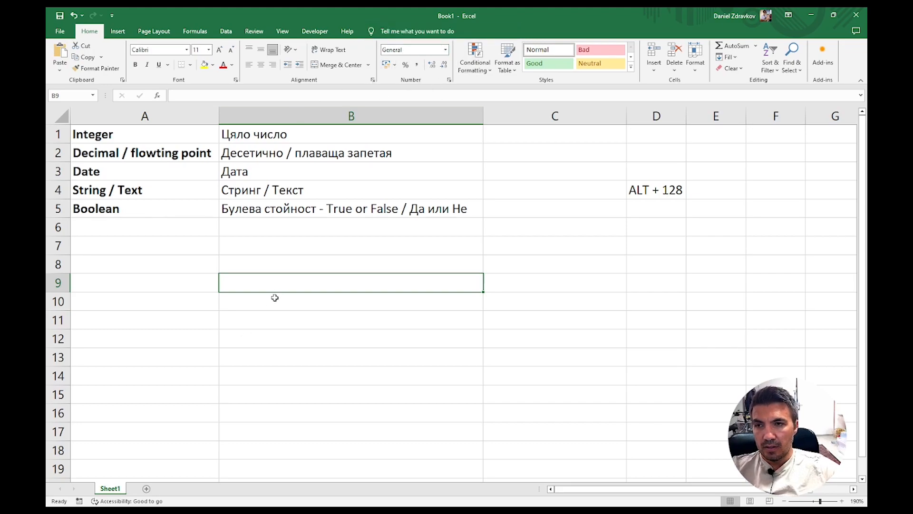
{"action": "left_click", "coordinate": [289, 266]}
{"action": "left_click_drag", "start_coordinate": [117, 131], "coordinate": [133, 212]}
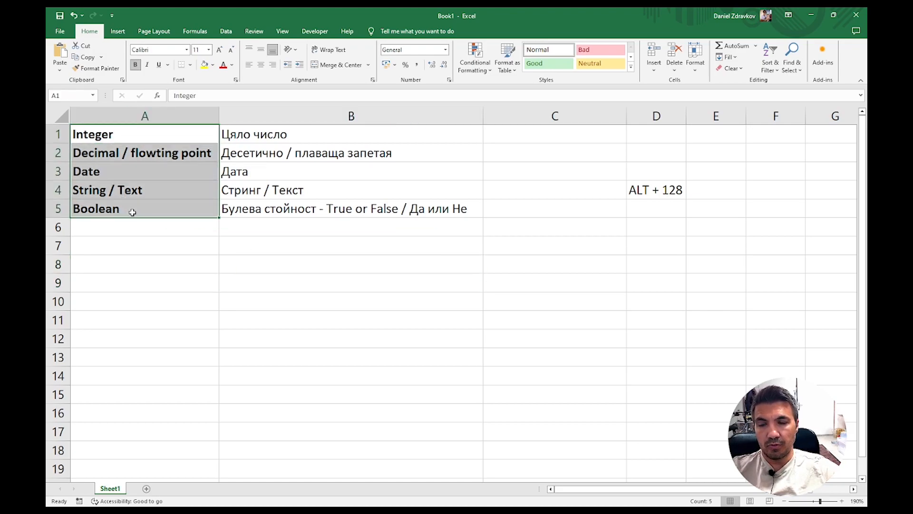
{"action": "left_click_drag", "start_coordinate": [155, 138], "coordinate": [172, 214]}
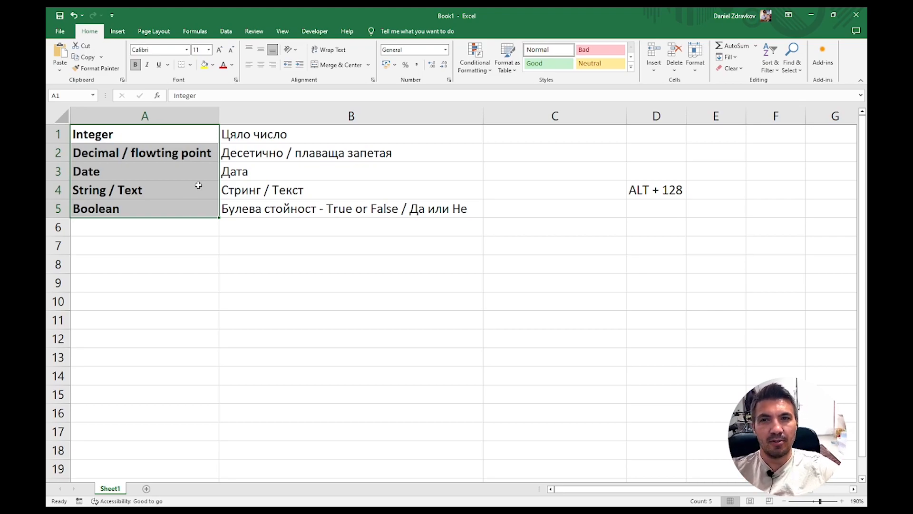
{"action": "left_click", "coordinate": [279, 183]}
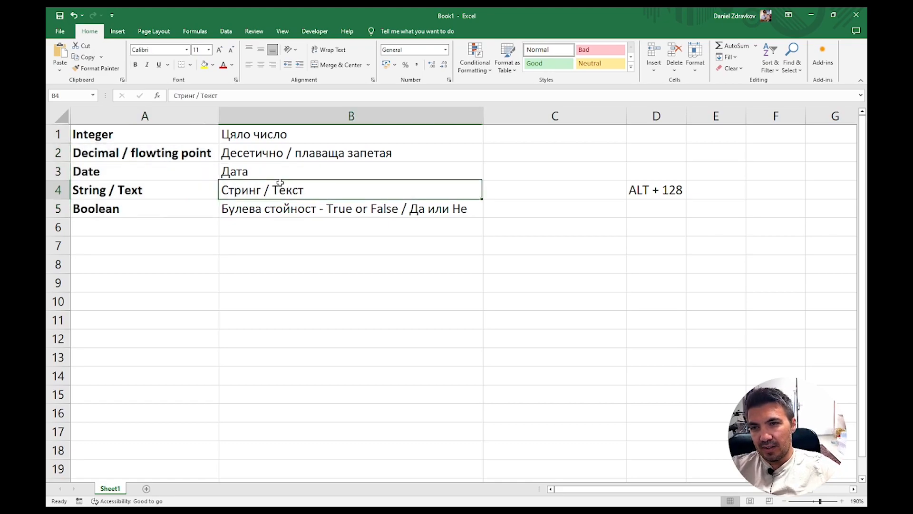
{"action": "left_click", "coordinate": [259, 248]}
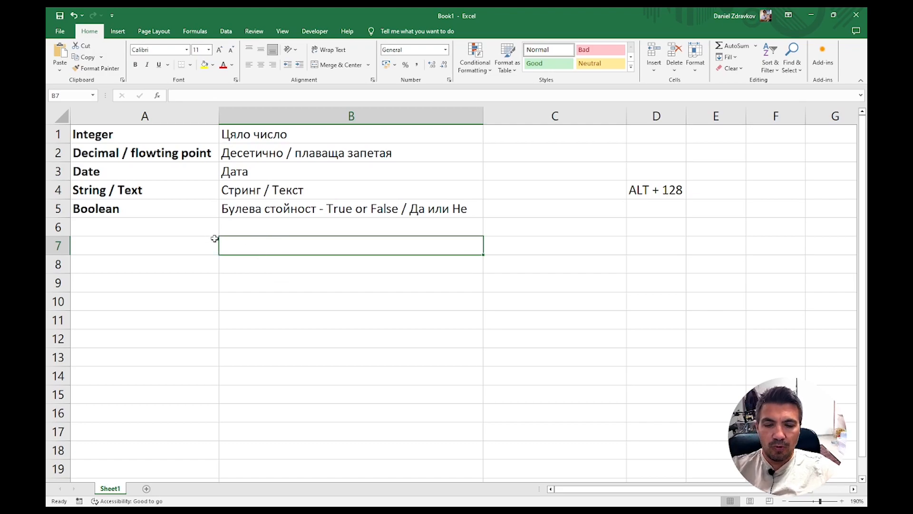
{"action": "left_click", "coordinate": [263, 270]}
{"action": "left_click", "coordinate": [180, 253]}
{"action": "left_click", "coordinate": [269, 242]}
{"action": "type", "text": "="}
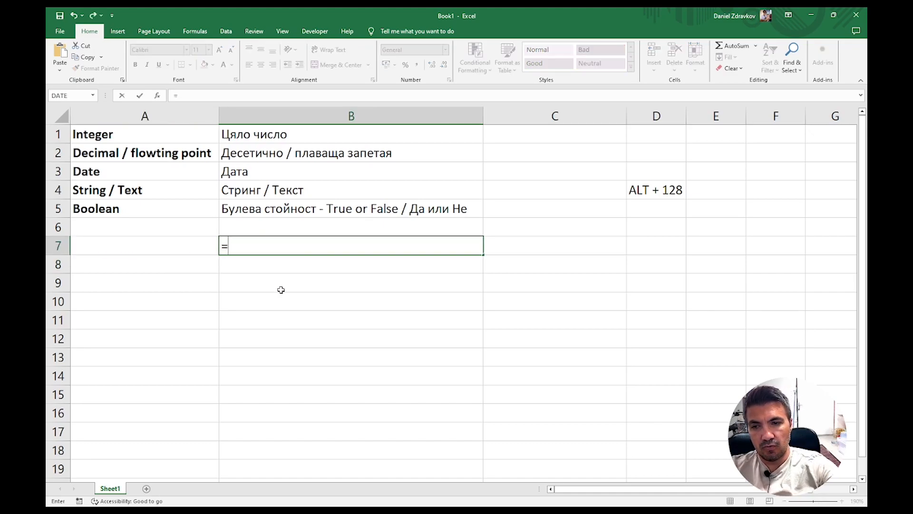
{"action": "type", "text": "if"}
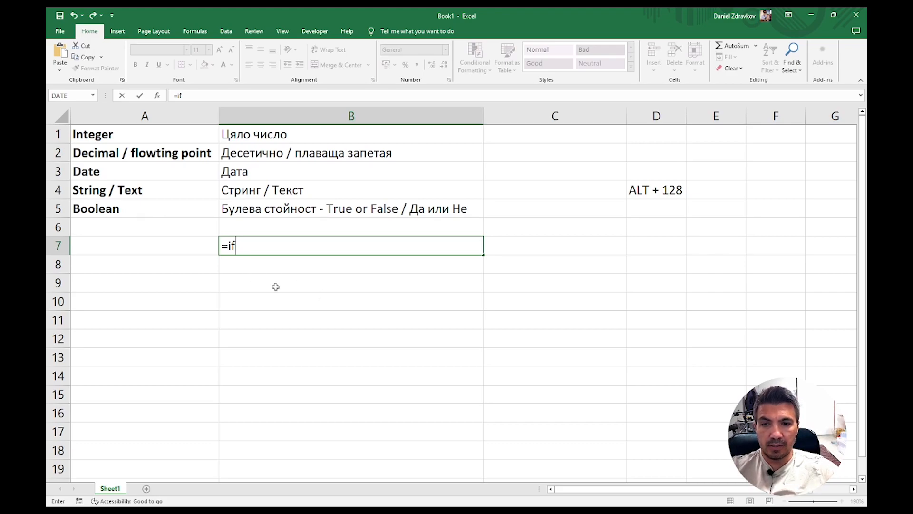
{"action": "key", "text": "Tab"}
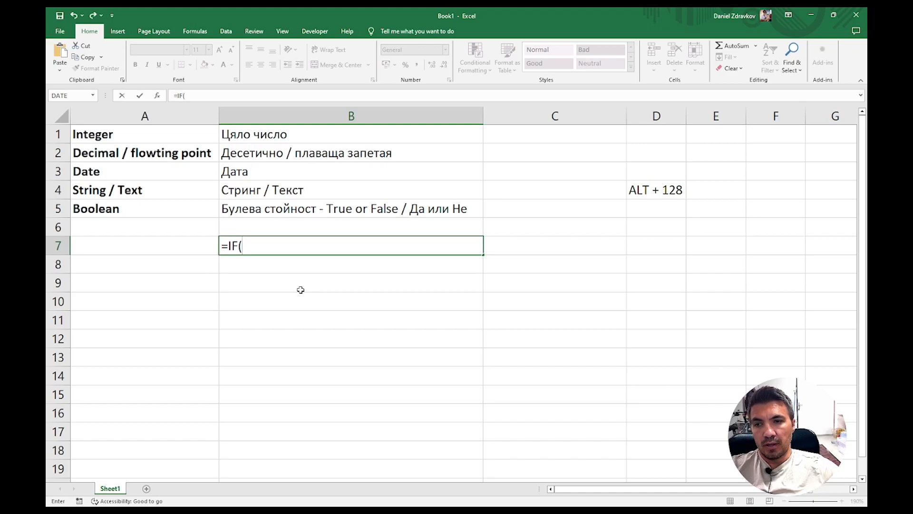
{"action": "key", "text": "Escape"}
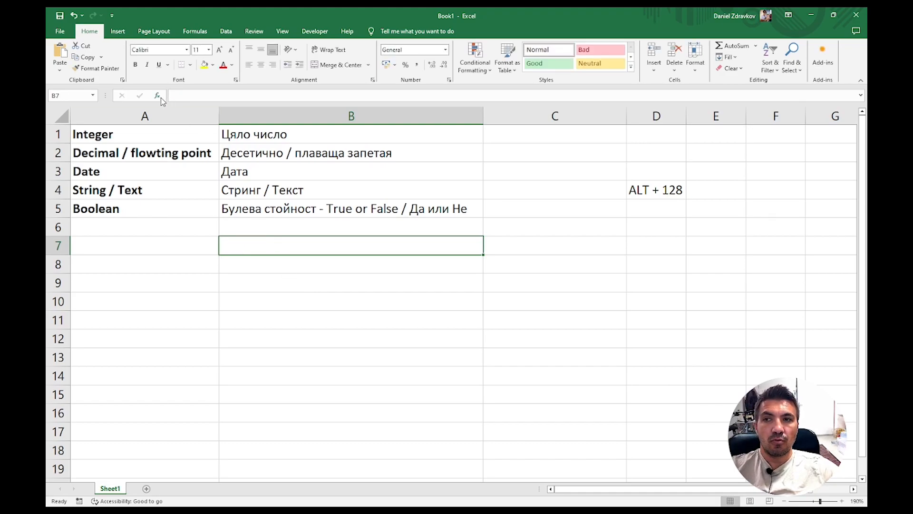
{"action": "left_click", "coordinate": [190, 97]}
{"action": "type", "text": "=if"}
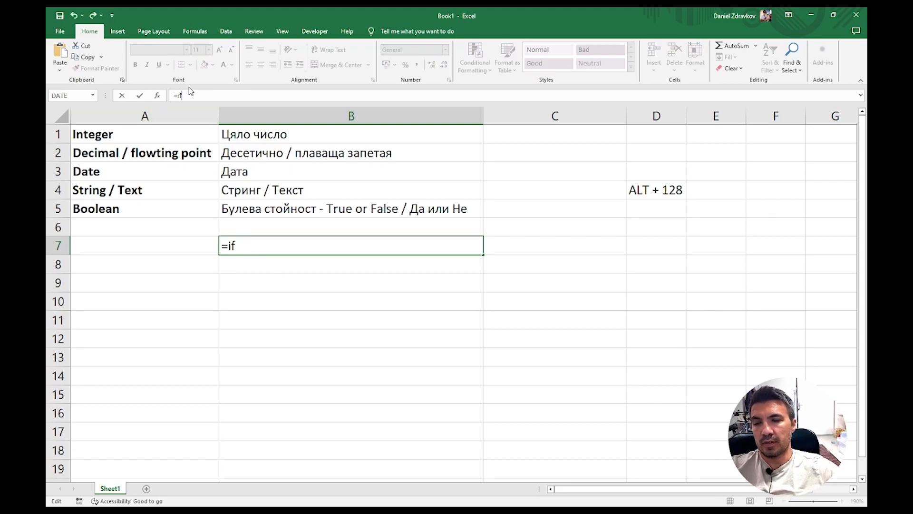
{"action": "key", "text": "Escape"}
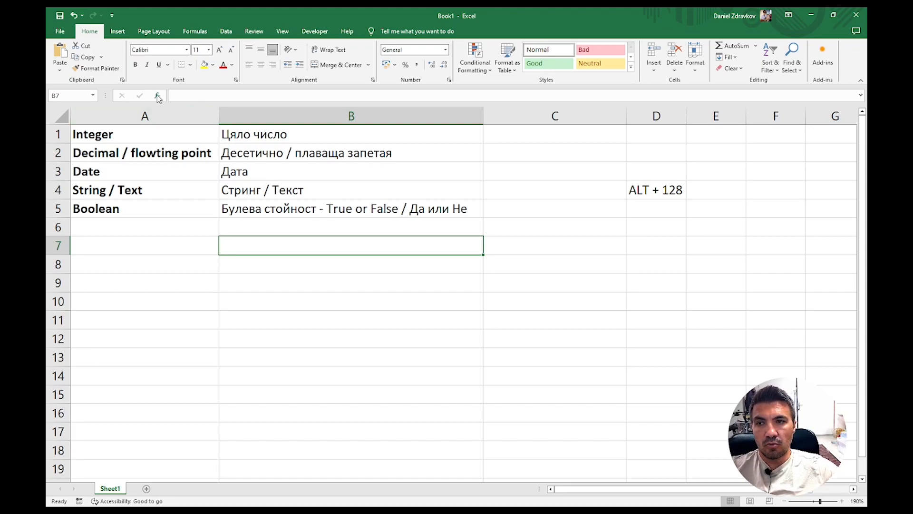
{"action": "type", "text": "="}
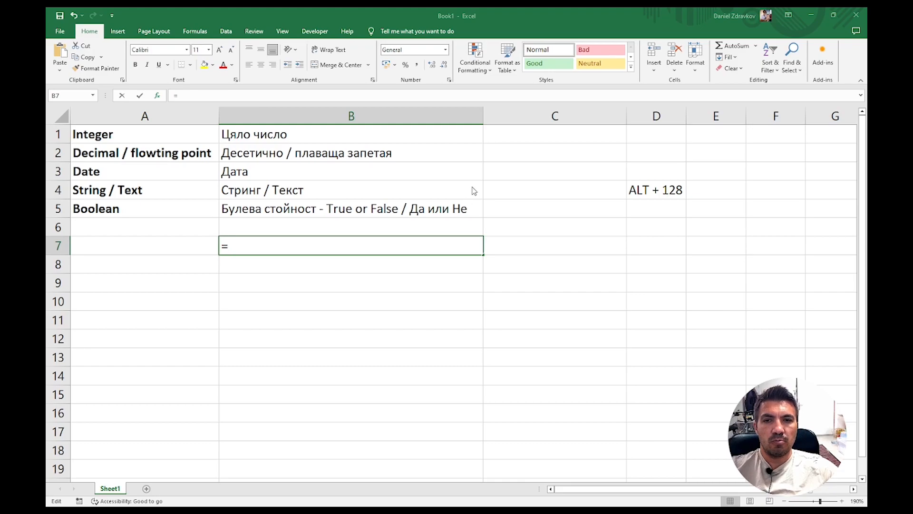
{"action": "key", "text": "Escape"}
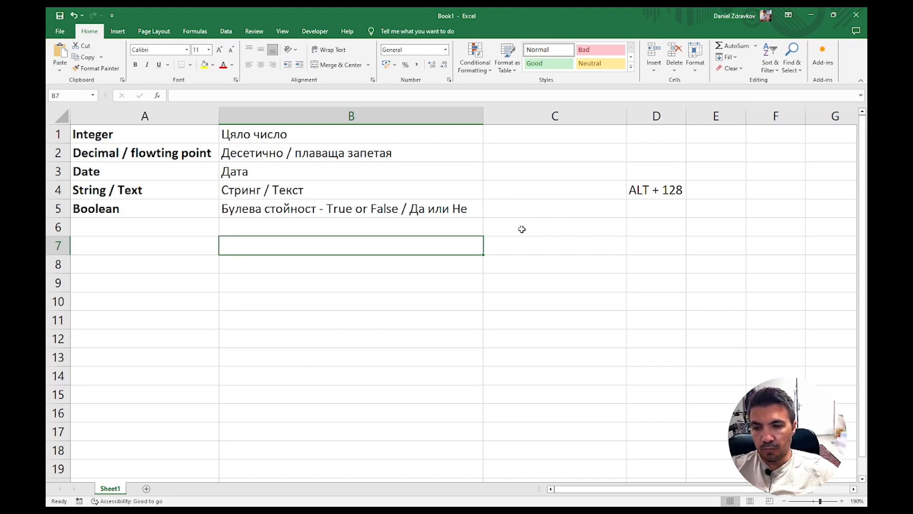
- Search the help for "checks if formula", examine the example in the IF function article, and close the help
{"action": "key", "text": "F1"}
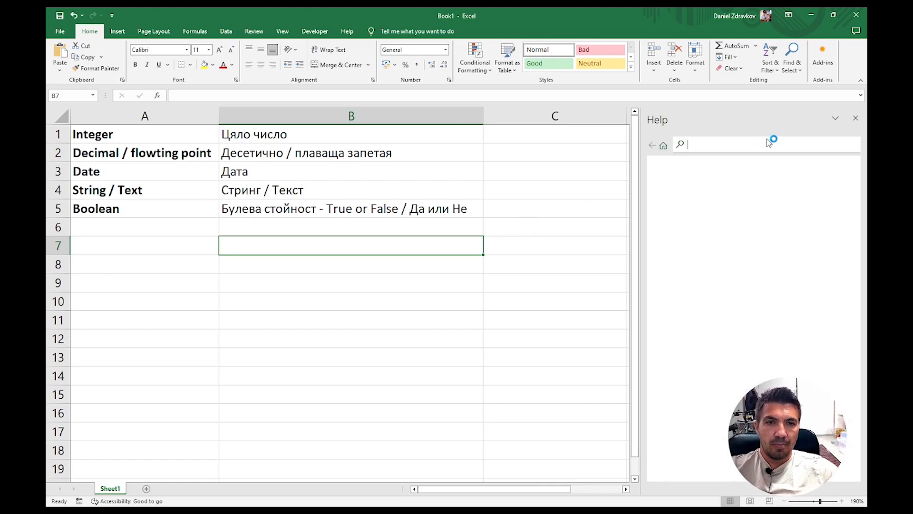
{"action": "type", "text": "checks if formula"}
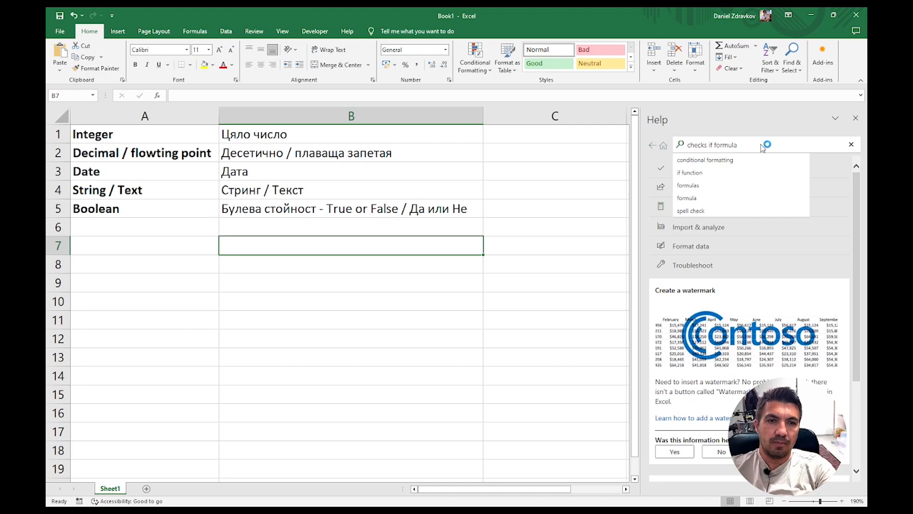
{"action": "key", "text": "Return"}
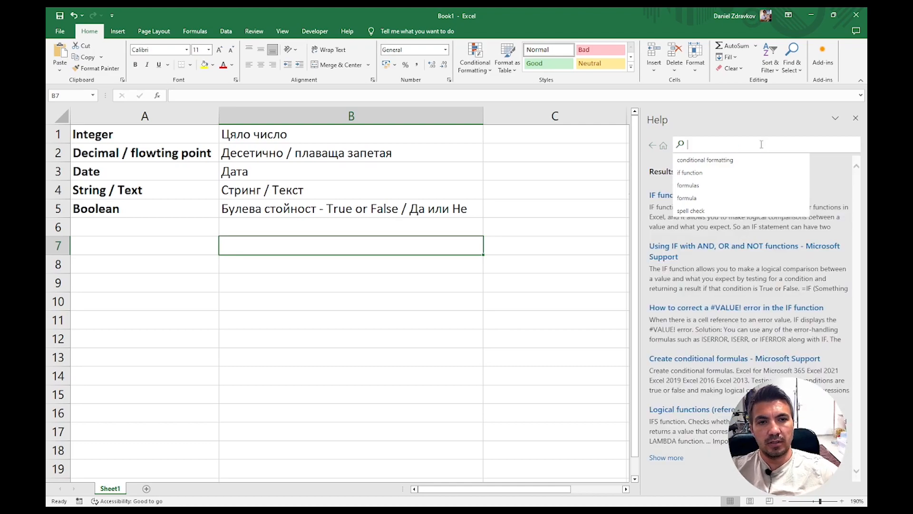
{"action": "left_click", "coordinate": [828, 185]}
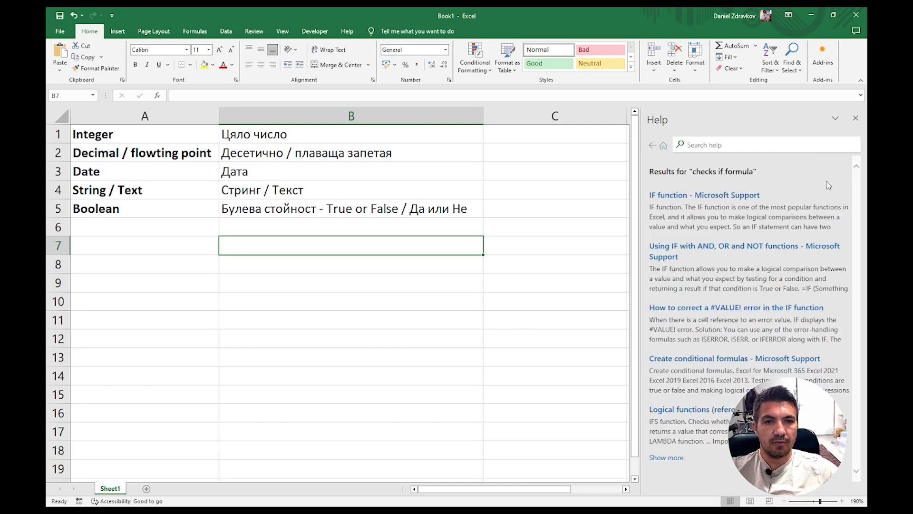
{"action": "left_click", "coordinate": [684, 196]}
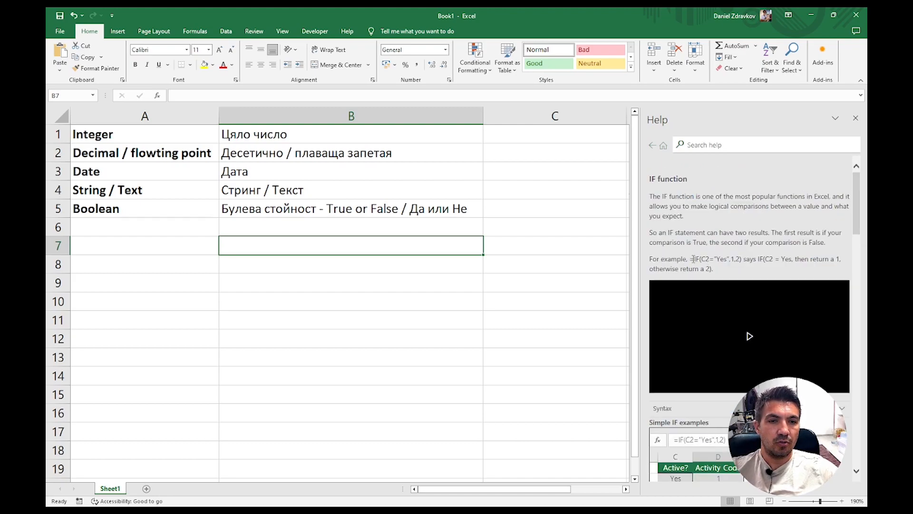
{"action": "left_click_drag", "start_coordinate": [690, 259], "coordinate": [714, 269]}
{"action": "scroll", "coordinate": [744, 349], "scroll_direction": "down", "scroll_amount": 5}
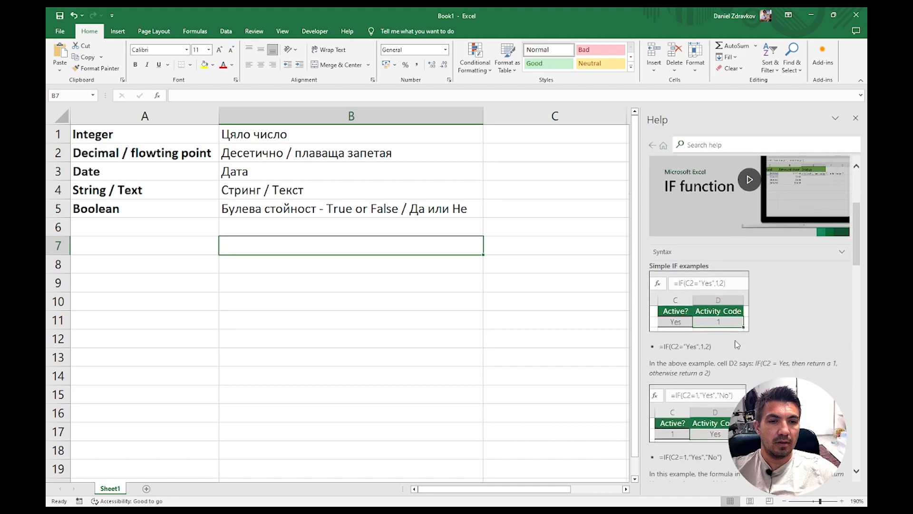
{"action": "scroll", "coordinate": [738, 345], "scroll_direction": "up", "scroll_amount": 5}
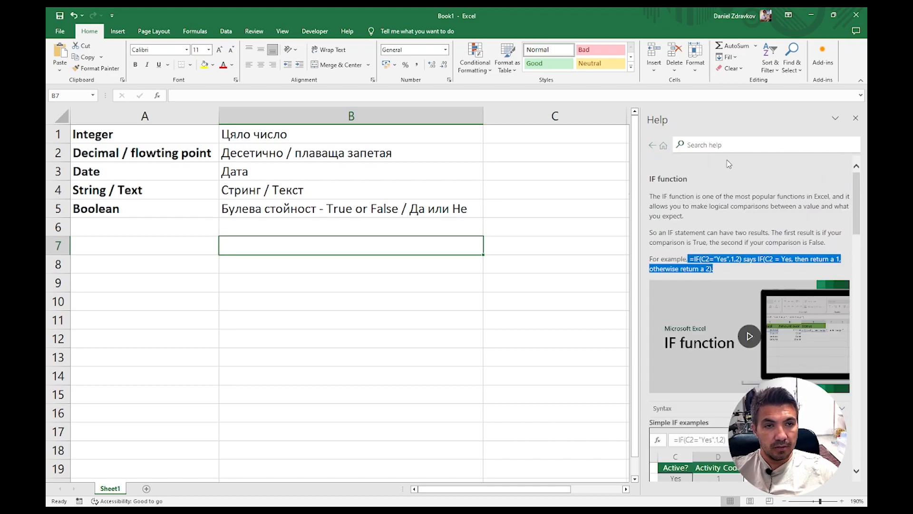
{"action": "left_click", "coordinate": [855, 119]}
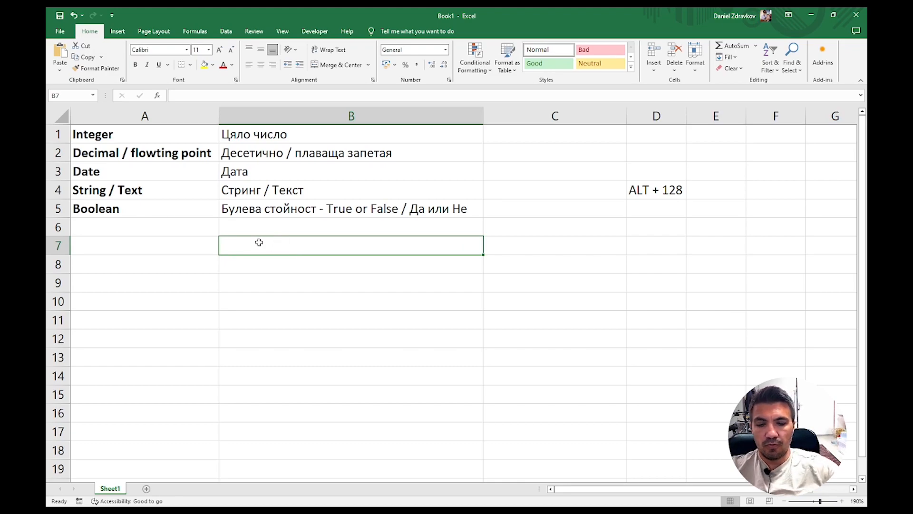
{"action": "type", "text": "=if"}
{"action": "key", "text": "Tab"}
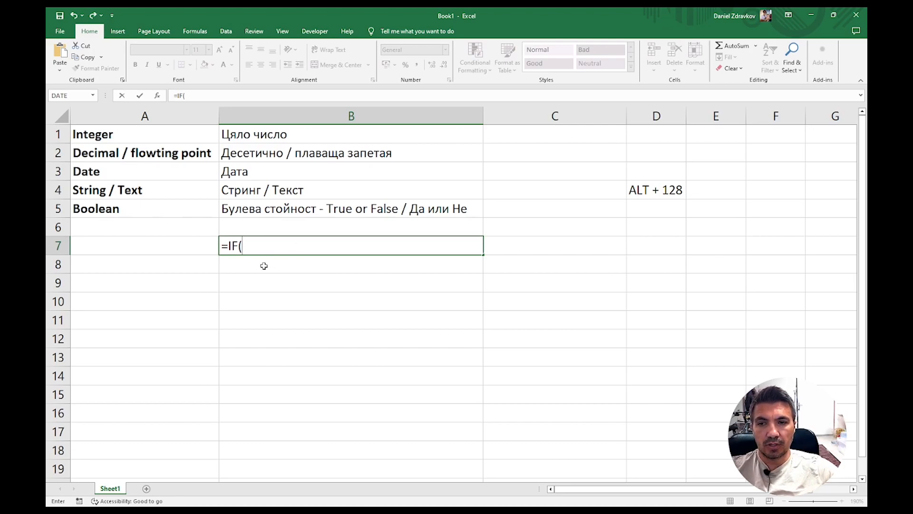
{"action": "key", "text": "Escape"}
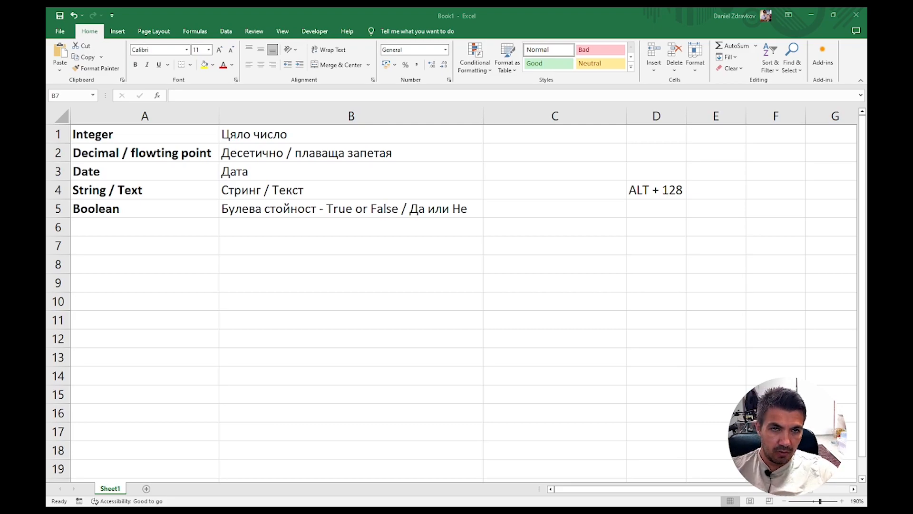
{"action": "left_click", "coordinate": [366, 265]}
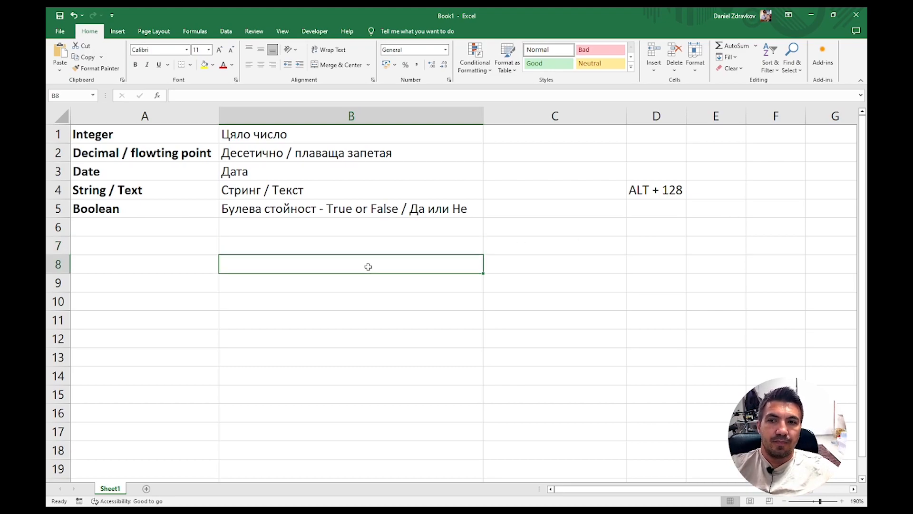
{"action": "left_click_drag", "start_coordinate": [167, 137], "coordinate": [656, 206]}
{"action": "left_click", "coordinate": [560, 252]}
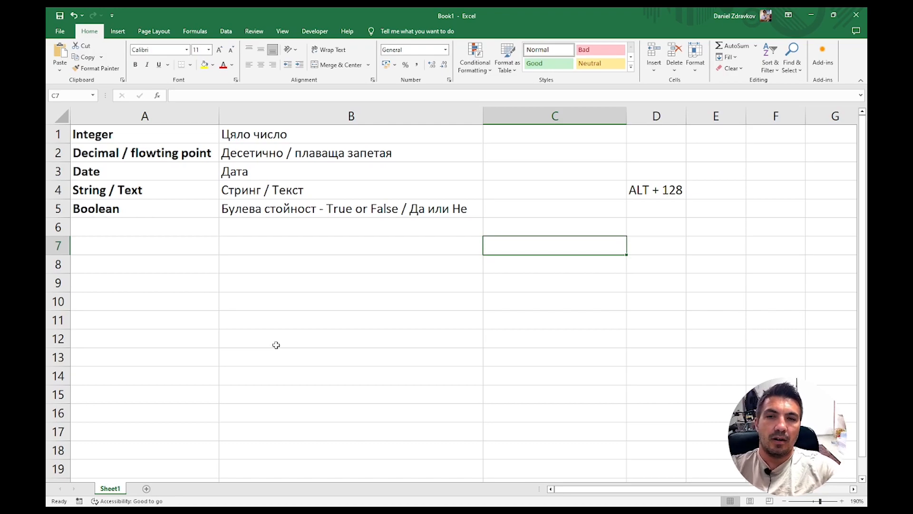
{"action": "left_click_drag", "start_coordinate": [111, 135], "coordinate": [123, 207]}
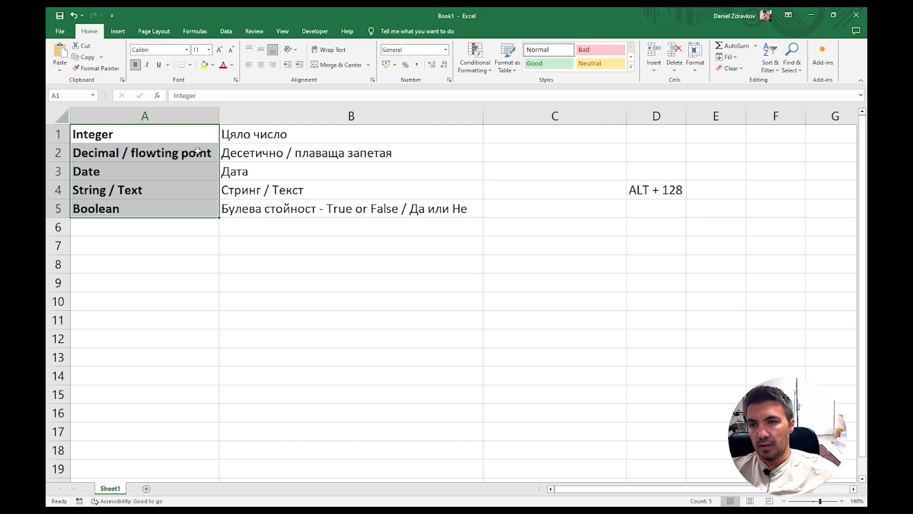
- Enter the integer examples 12, 0 and -12 in cells C1, D1 and E1
{"action": "left_click", "coordinate": [525, 138]}
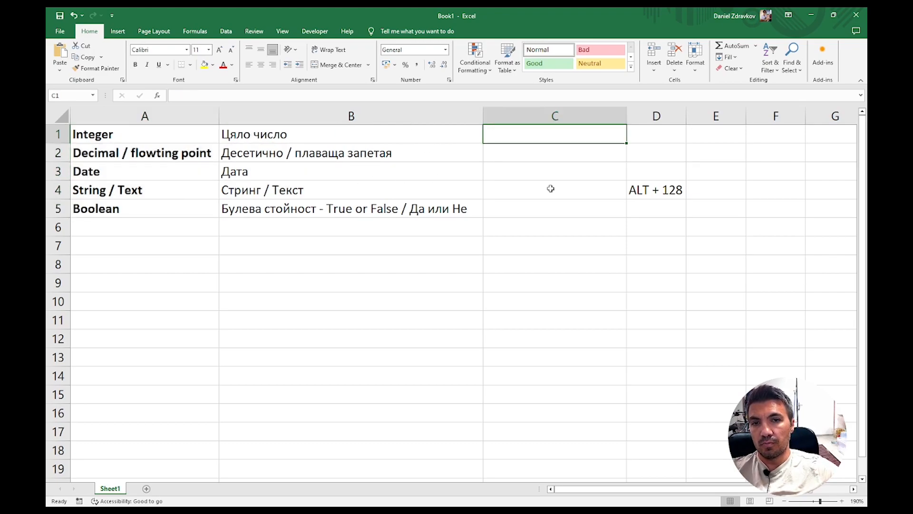
{"action": "type", "text": "12"}
{"action": "key", "text": "Return"}
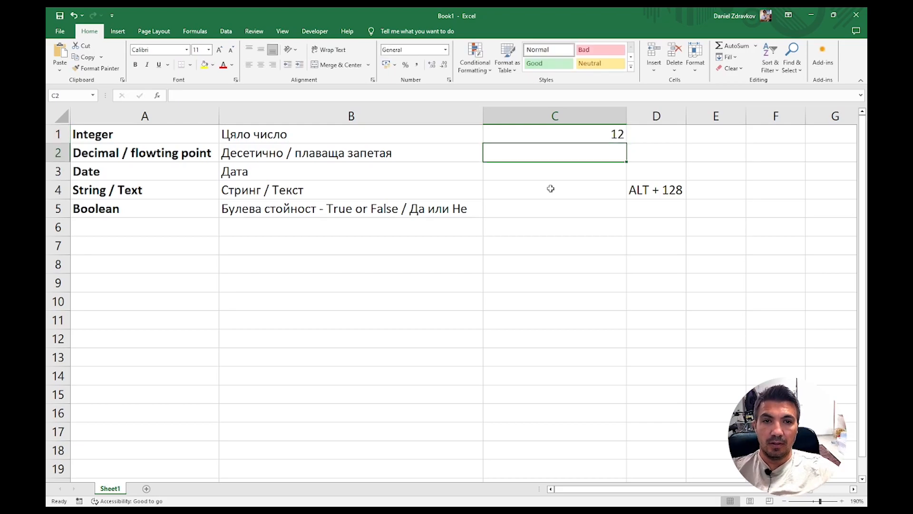
{"action": "key", "text": "Right"}
{"action": "key", "text": "Right"}
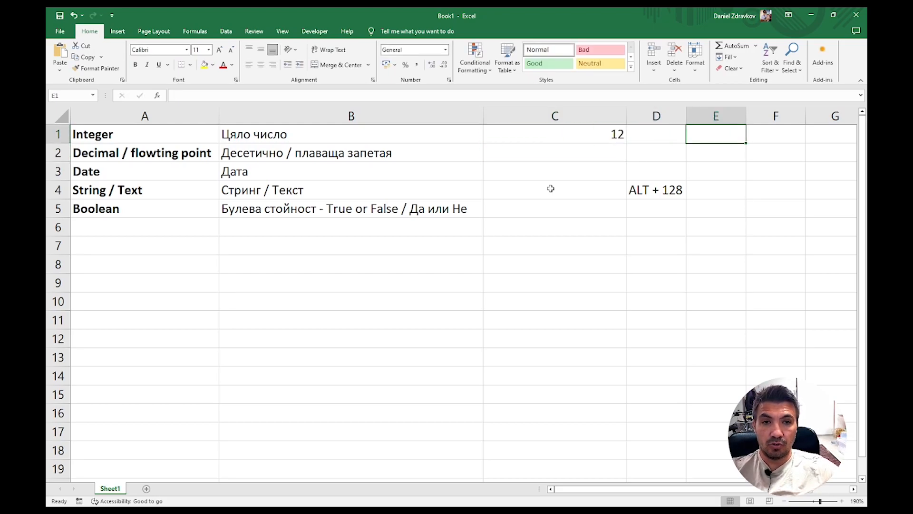
{"action": "key", "text": "Left"}
{"action": "key", "text": "Up"}
{"action": "type", "text": "0,0000"}
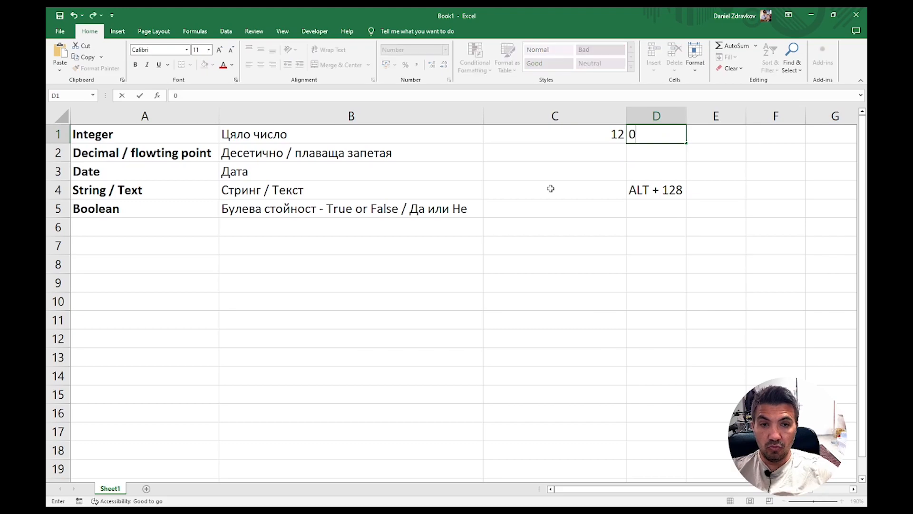
{"action": "key", "text": "Tab"}
{"action": "type", "text": "-12"}
{"action": "key", "text": "Return"}
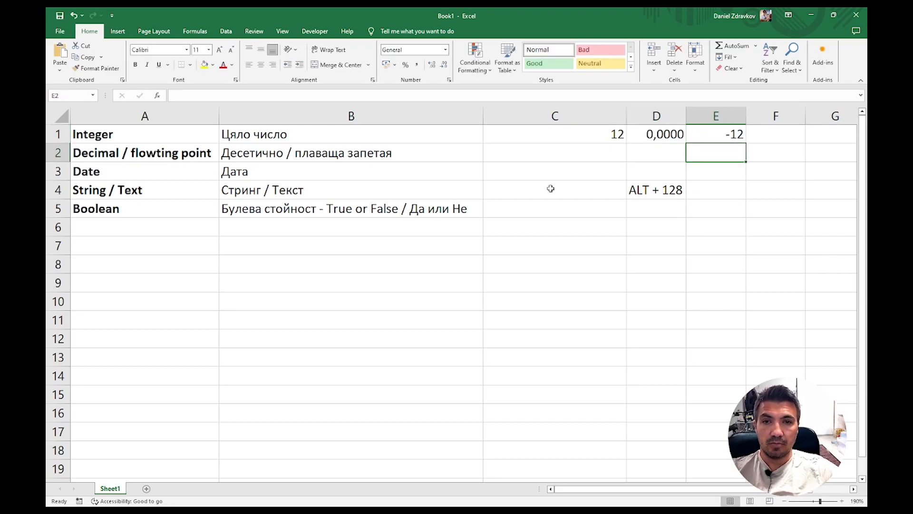
- Enter the decimal example 12,5 in cell C2 of the Decimal row
{"action": "key", "text": "Left"}
{"action": "key", "text": "Left"}
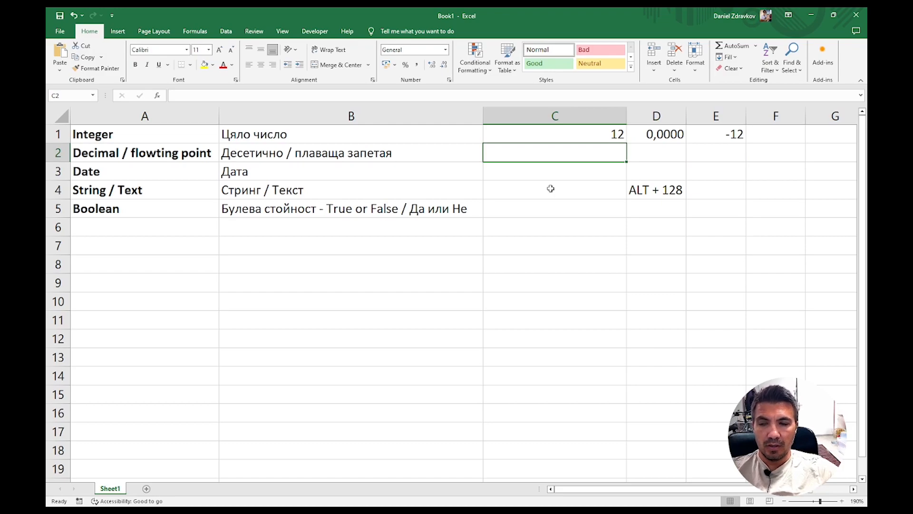
{"action": "key", "text": "Left"}
{"action": "key", "text": "Left"}
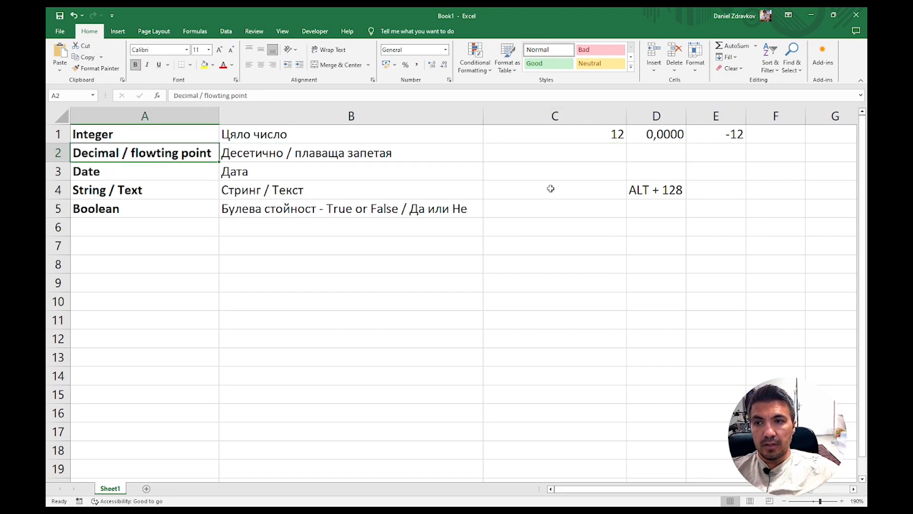
{"action": "key", "text": "Right"}
{"action": "key", "text": "Right"}
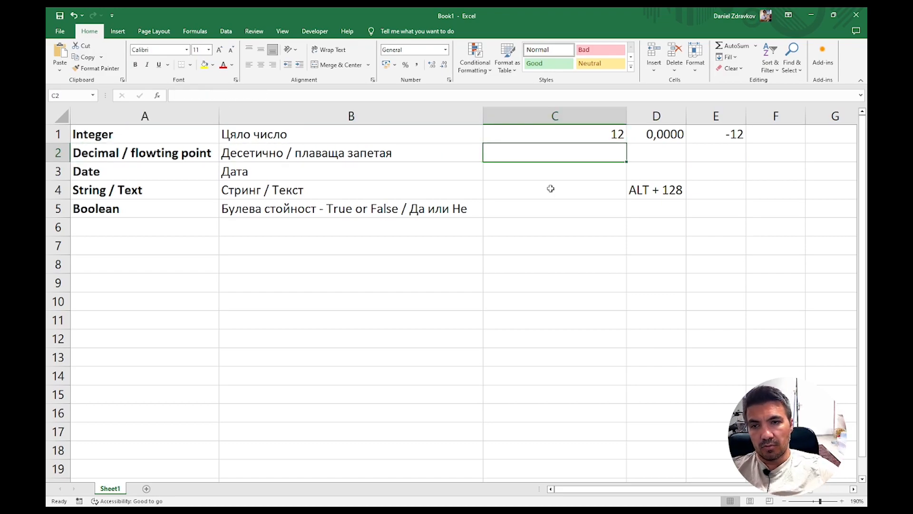
{"action": "type", "text": "12,5"}
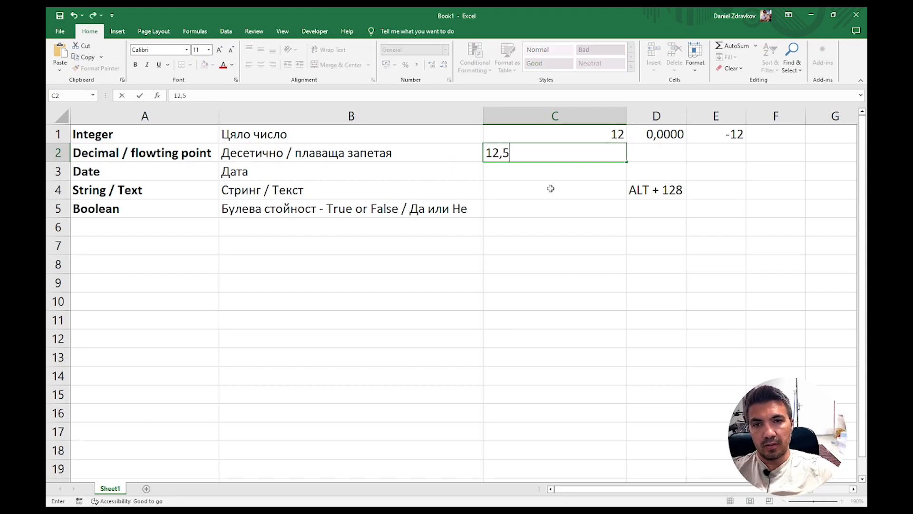
{"action": "key", "text": "Right"}
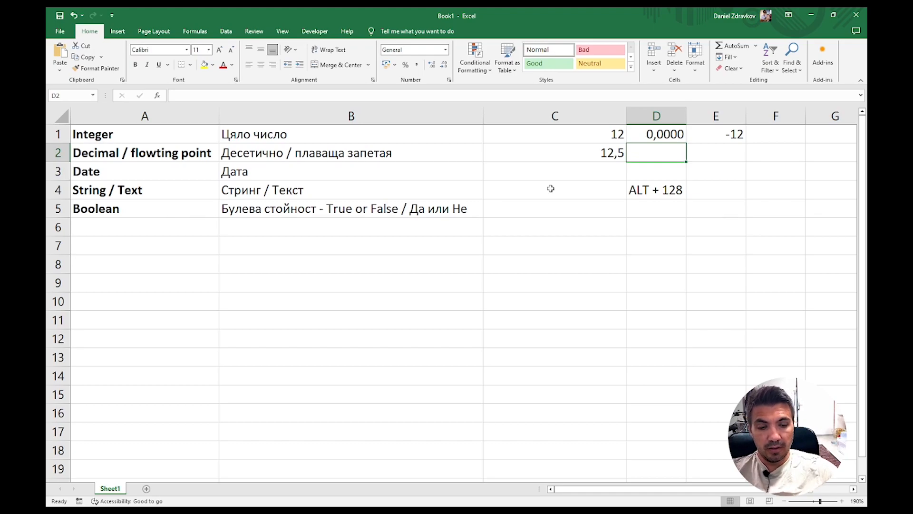
- Enter the negative decimal example -12,5 in cell D2
{"action": "type", "text": "`-12,5"}
{"action": "key", "text": "Tab"}
{"action": "key", "text": "Left"}
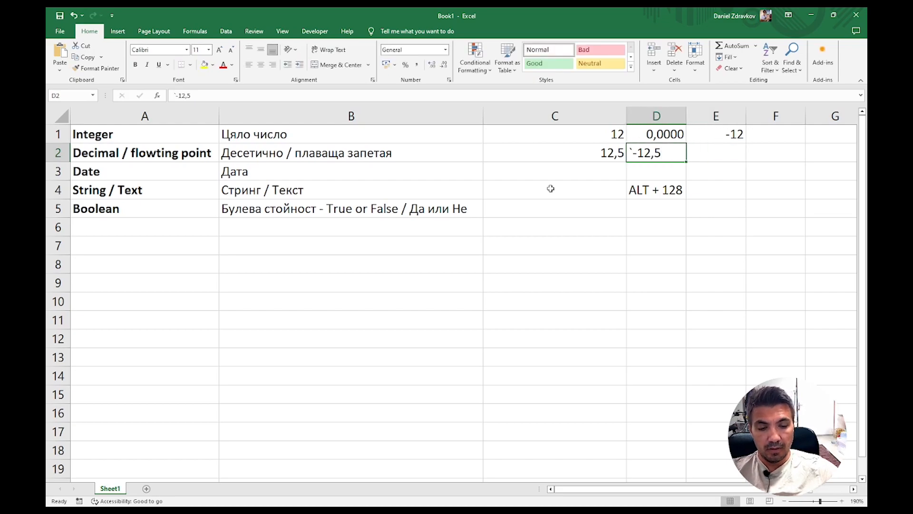
{"action": "type", "text": "-12,5"}
{"action": "key", "text": "Return"}
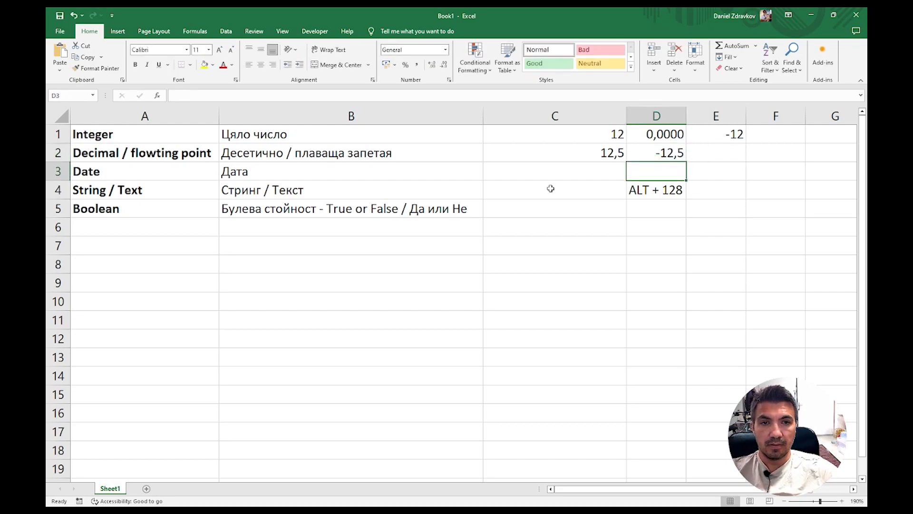
- Enter the date example 12.04.1998 in cell C3 of the Date row
{"action": "key", "text": "Left"}
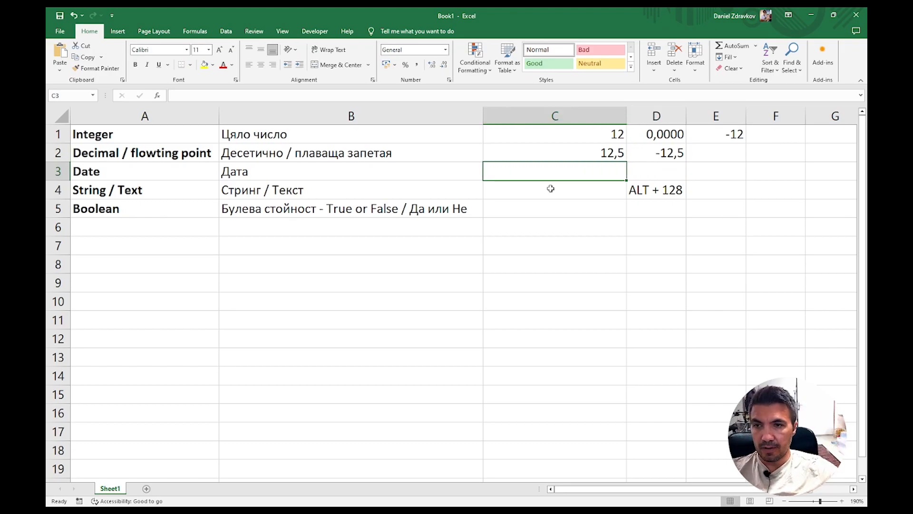
{"action": "key", "text": "Left"}
{"action": "key", "text": "Right"}
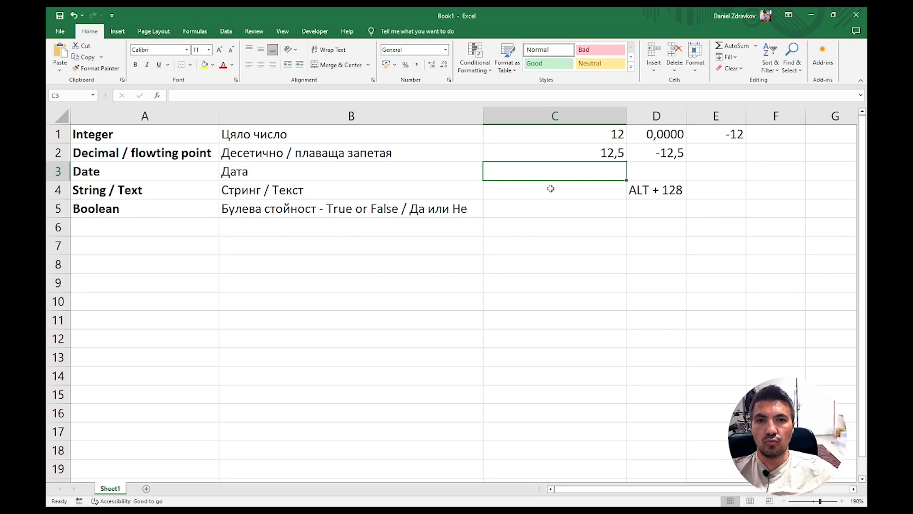
{"action": "type", "text": "12"}
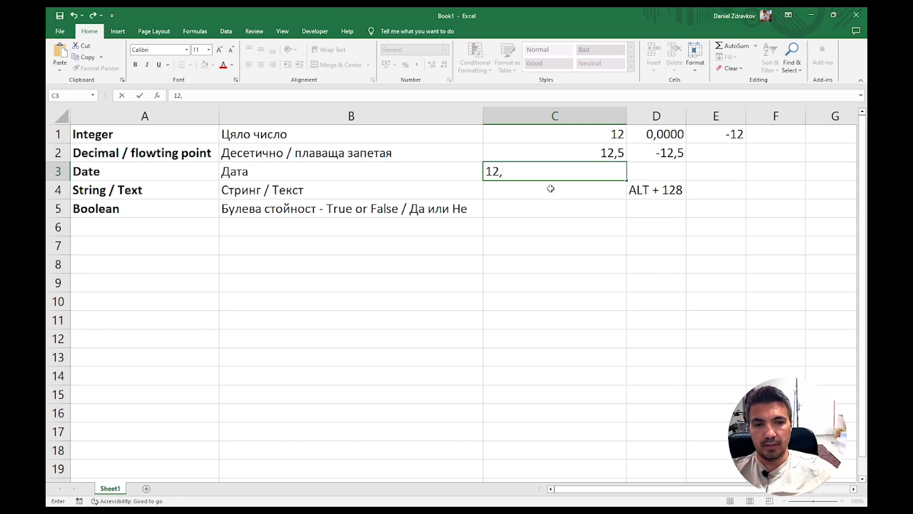
{"action": "type", "text": ".04"}
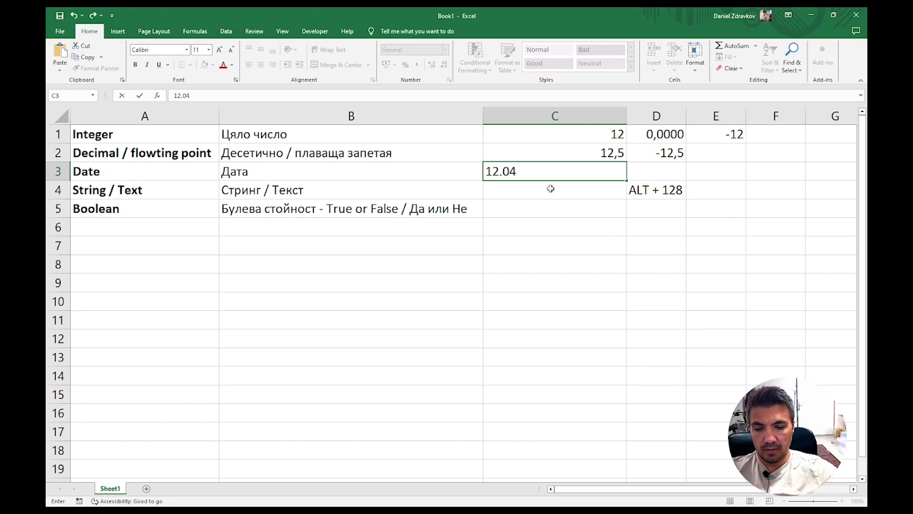
{"action": "type", "text": ".19"}
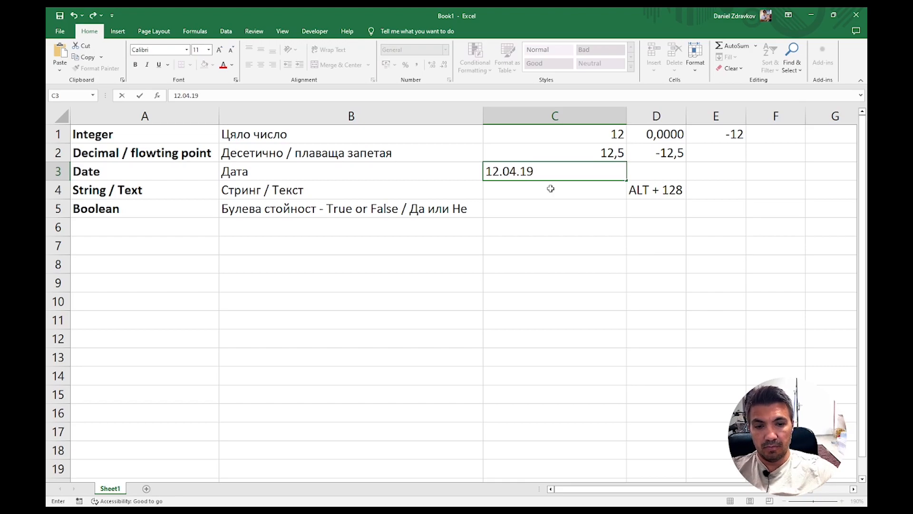
{"action": "type", "text": "98"}
{"action": "key", "text": "Return"}
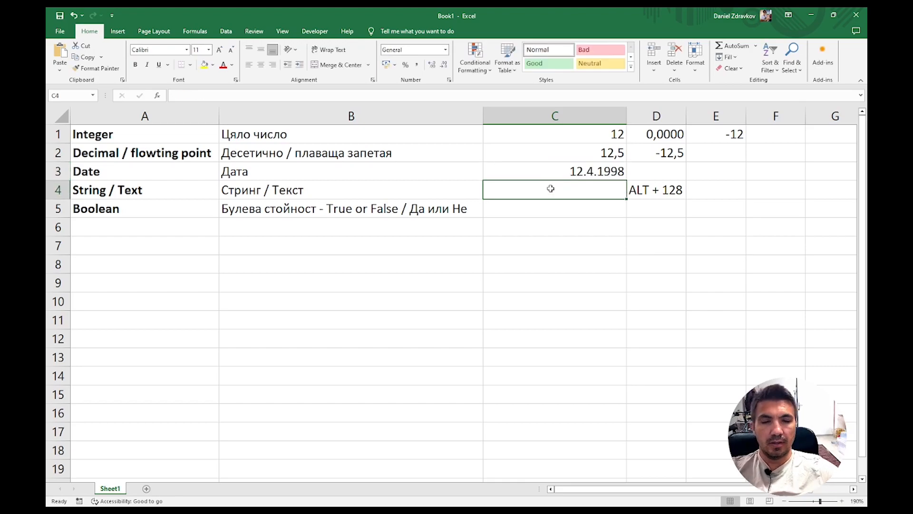
- Switch the date in cell C3 to the General number format and return it to the Date format
{"action": "left_click", "coordinate": [581, 170]}
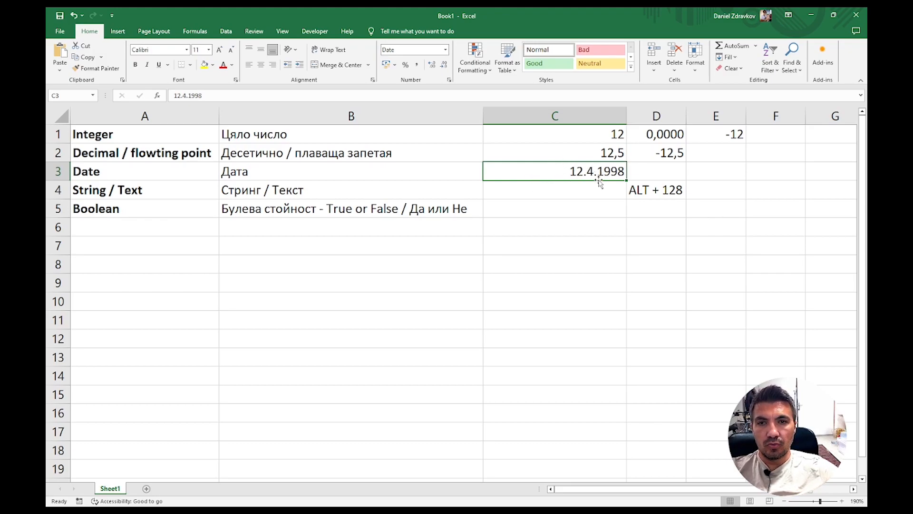
{"action": "left_click", "coordinate": [681, 171]}
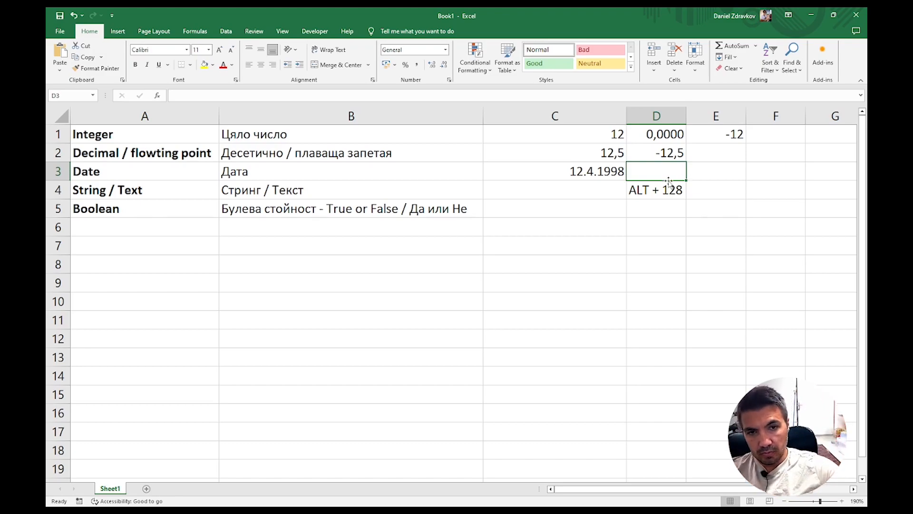
{"action": "left_click", "coordinate": [592, 174]}
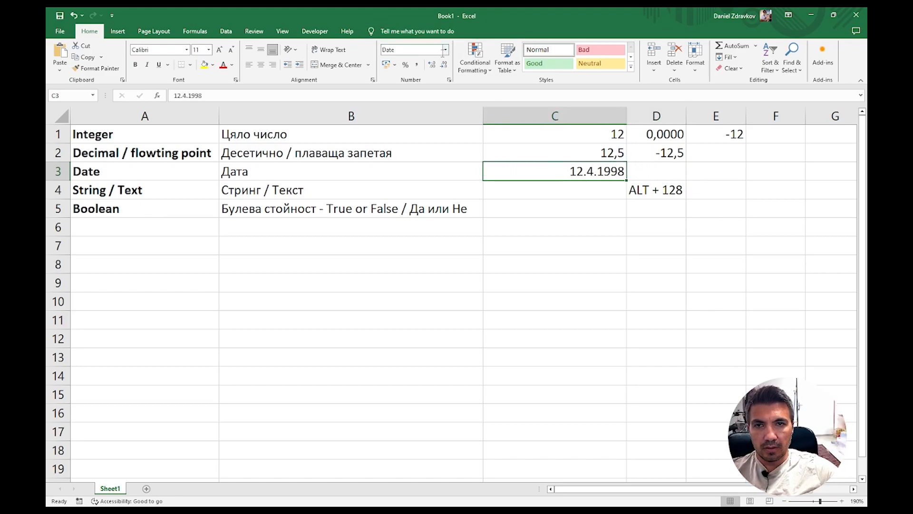
{"action": "key", "text": "ctrl+shift+grave"}
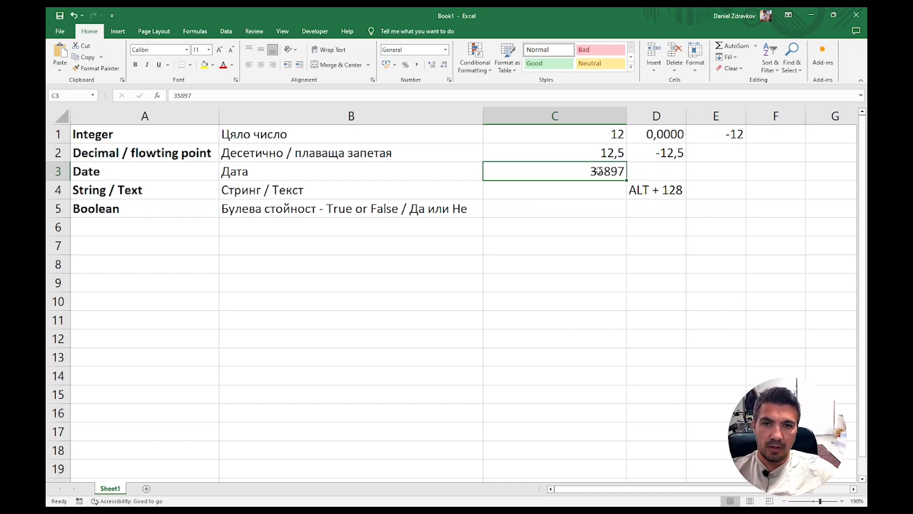
{"action": "left_click", "coordinate": [445, 51]}
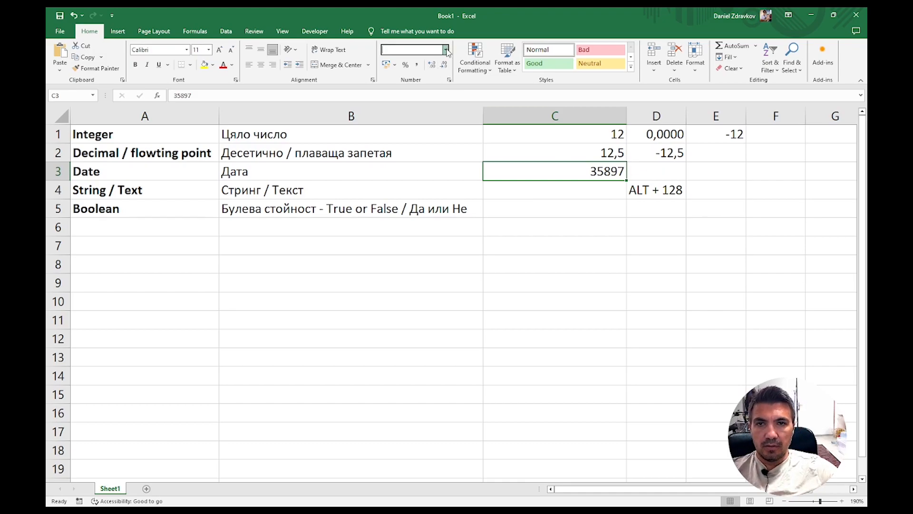
{"action": "left_click", "coordinate": [448, 158]}
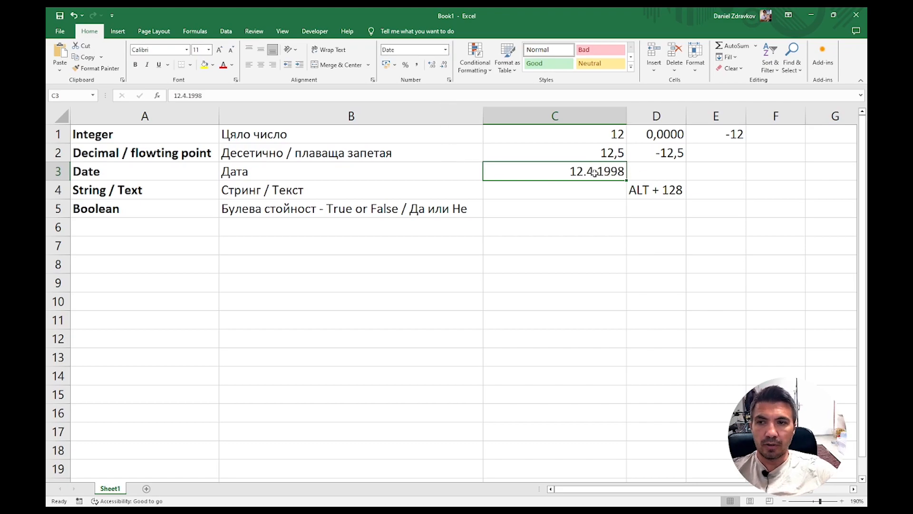
- Enter the text example "Аз обичам мач и боза" in cell C4 of the String / Text row
{"action": "left_click", "coordinate": [115, 189]}
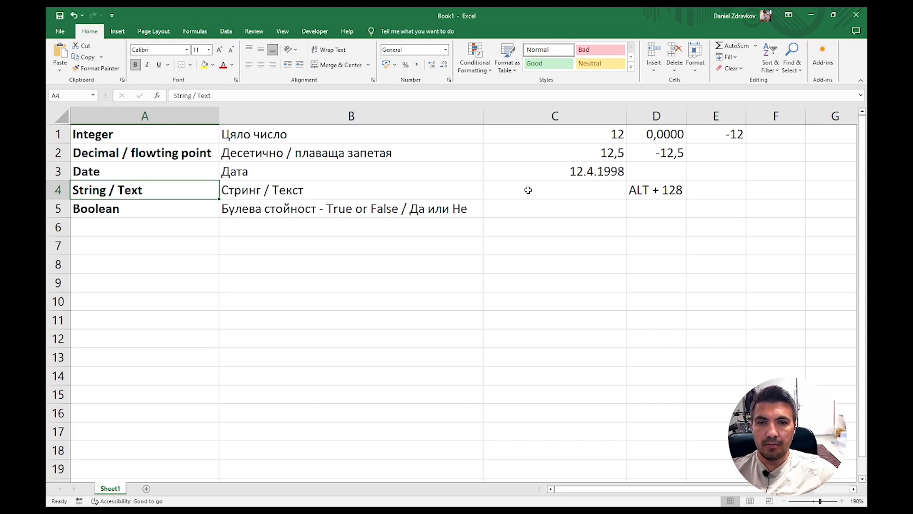
{"action": "left_click", "coordinate": [528, 190]}
{"action": "type", "text": "Аз оби"}
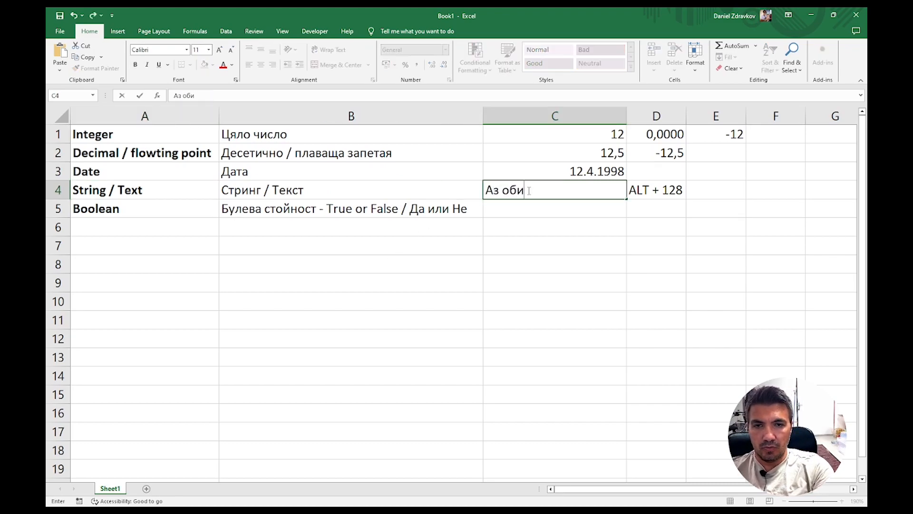
{"action": "type", "text": "чам мач и боза"}
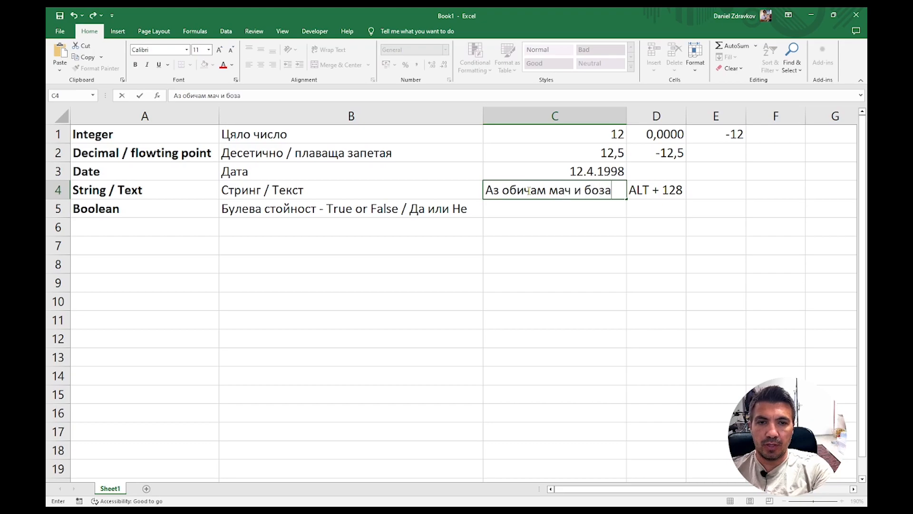
{"action": "key", "text": "Return"}
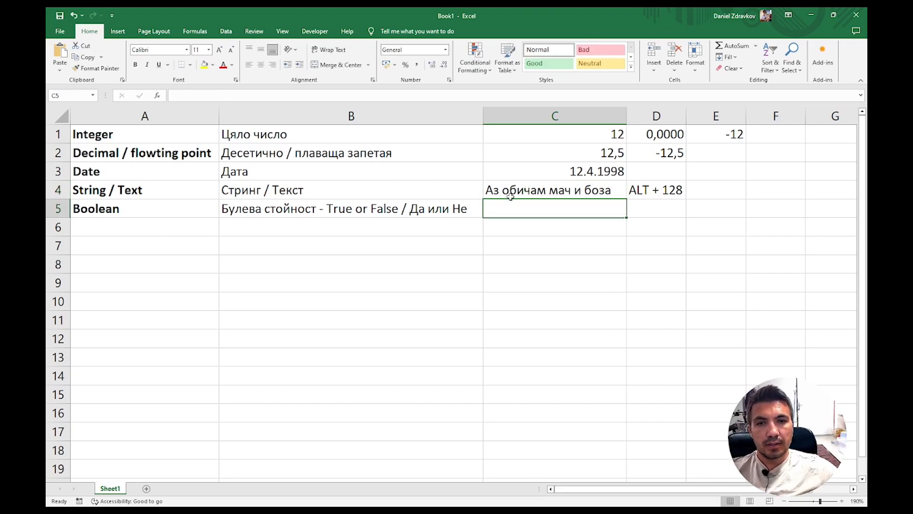
{"action": "left_click", "coordinate": [510, 196]}
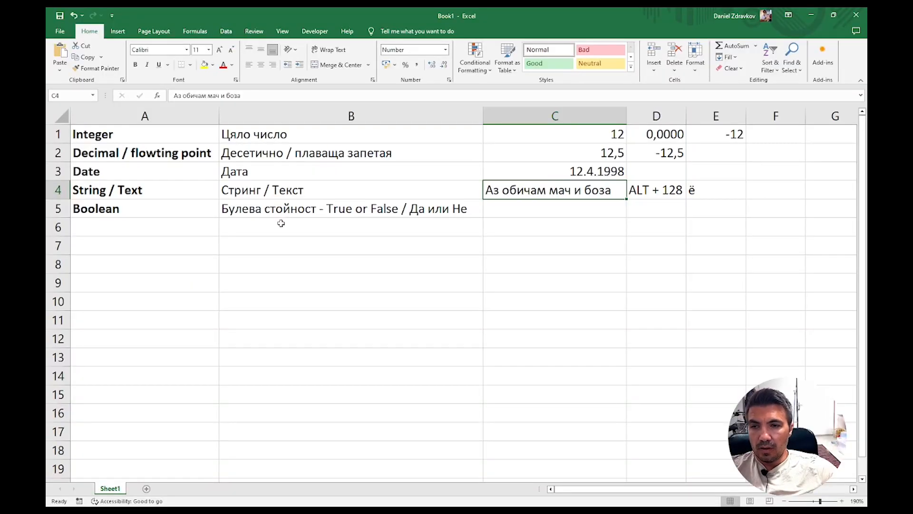
- Enter the comparison formula =5>4 in cell C5 as the Boolean example
{"action": "left_click", "coordinate": [402, 208]}
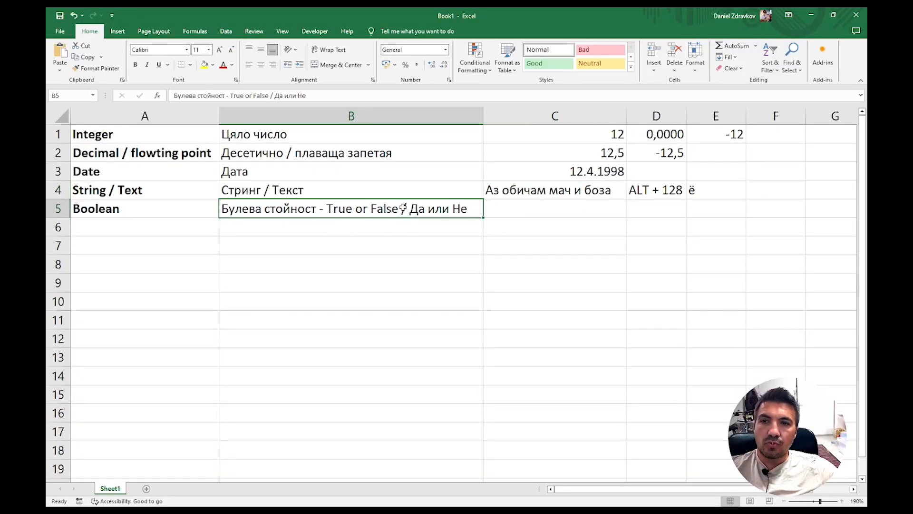
{"action": "left_click", "coordinate": [561, 203]}
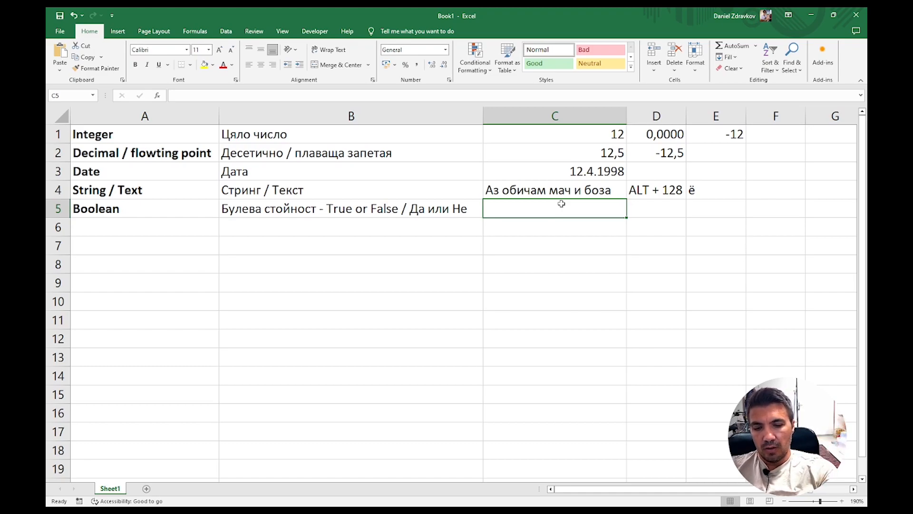
{"action": "type", "text": "=5>4"}
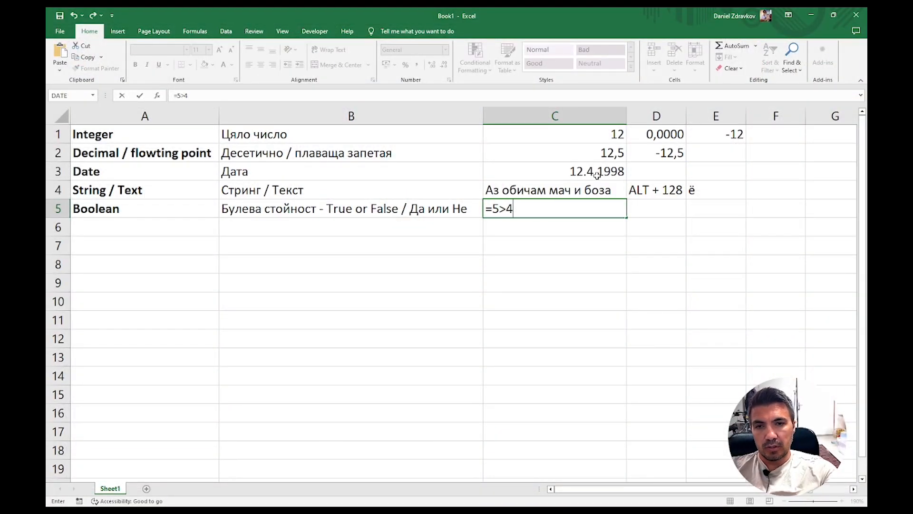
{"action": "key", "text": "Return"}
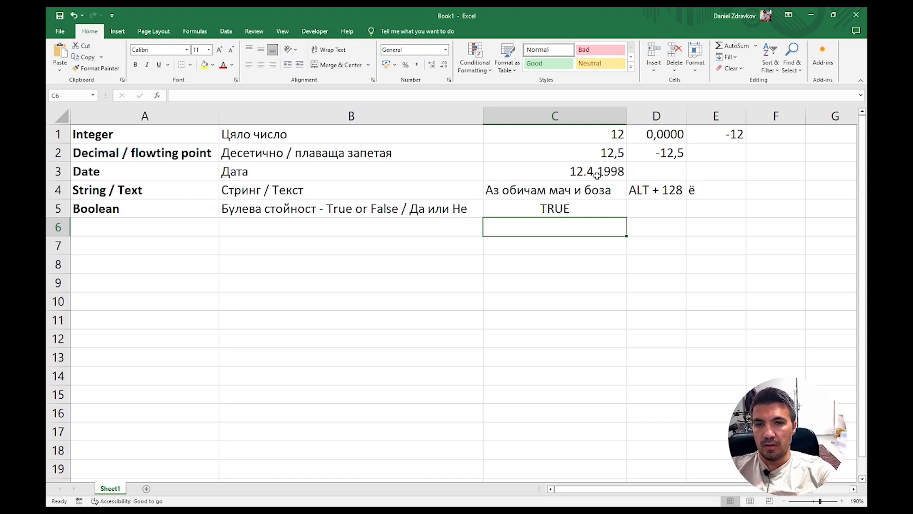
- Apply the Number format to cell C5 and inspect its formula without changing it
{"action": "key", "text": "Up"}
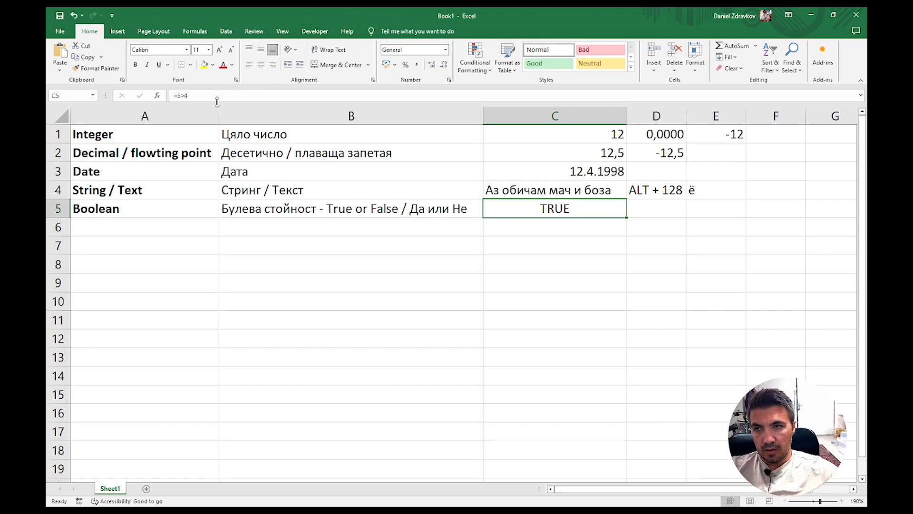
{"action": "key", "text": "ctrl+shift+1"}
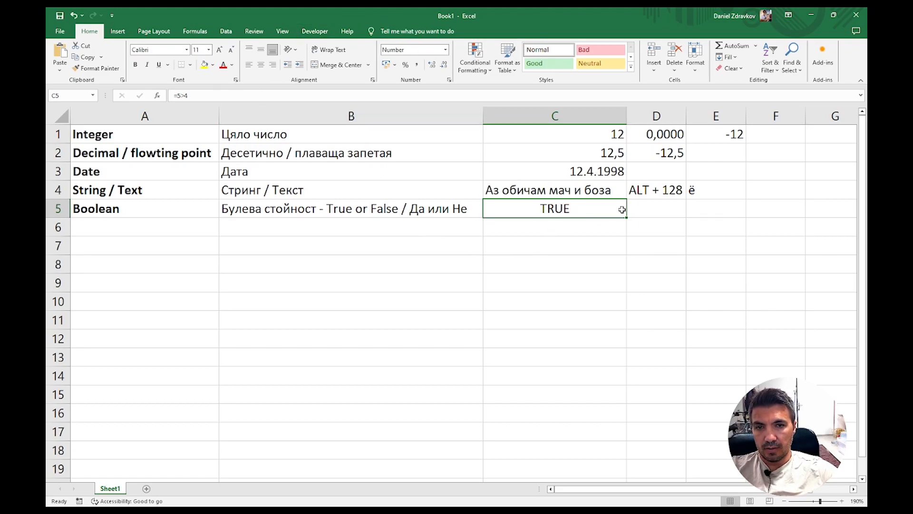
{"action": "key", "text": "F2"}
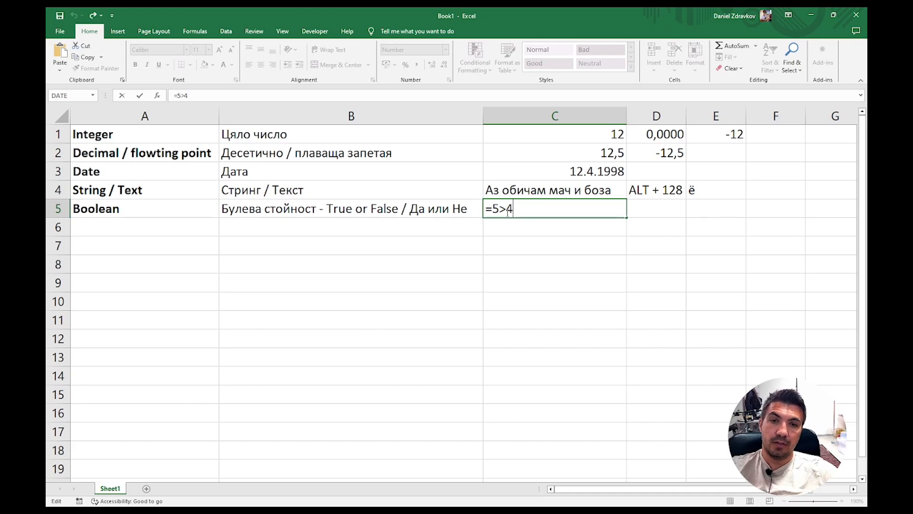
{"action": "key", "text": "ctrl+Return"}
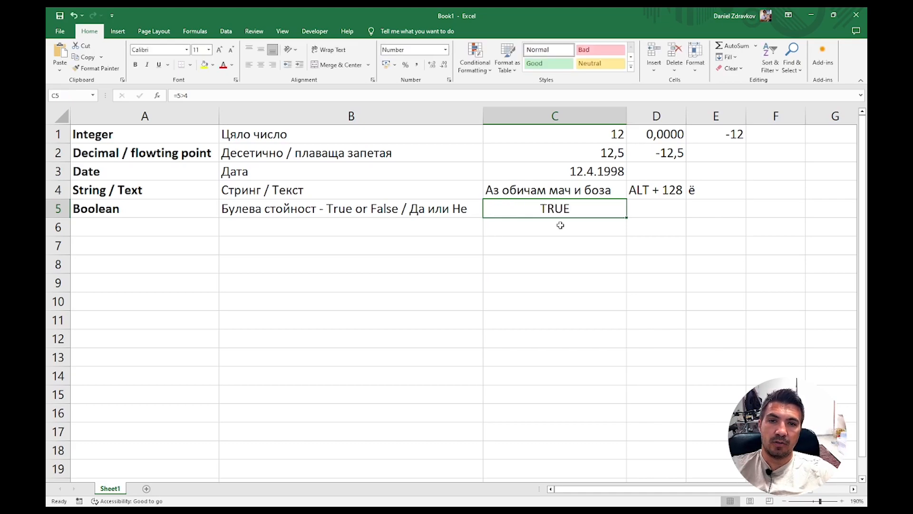
{"action": "left_click", "coordinate": [184, 97]}
{"action": "key", "text": "ctrl+Return"}
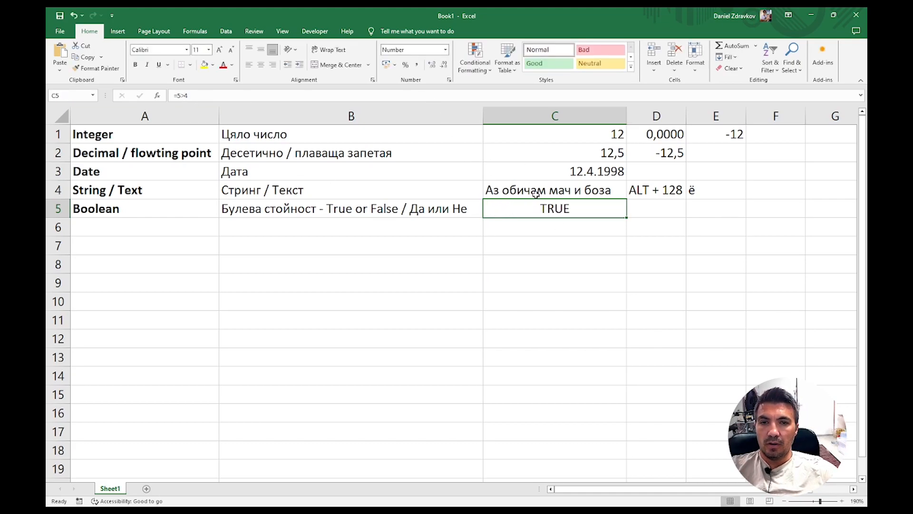
- Change the comparison formula in the Boolean row's cell C5 to =5<4
{"action": "double_click", "coordinate": [570, 211]}
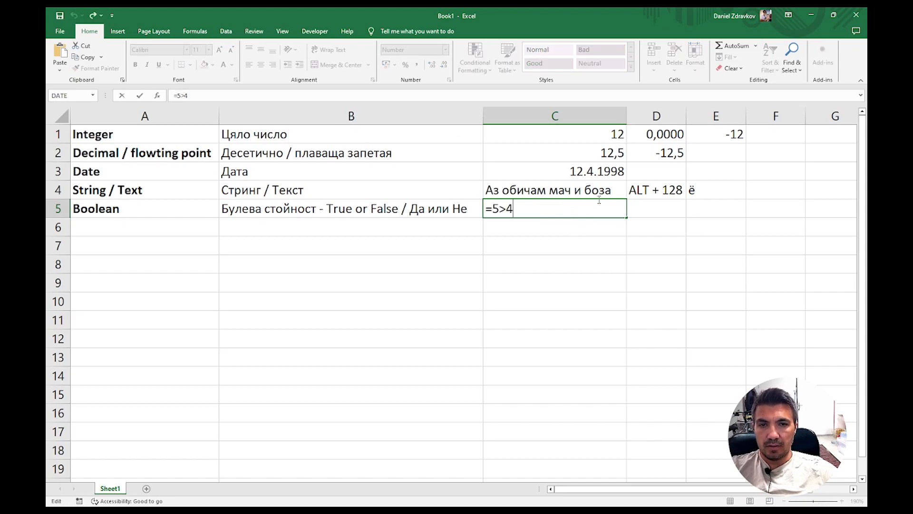
{"action": "key", "text": "Left"}
{"action": "key", "text": "shift+Left"}
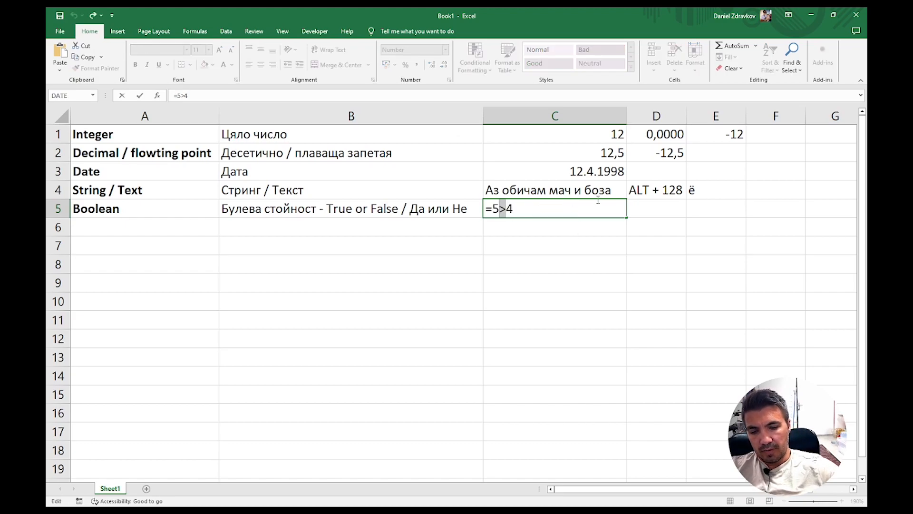
{"action": "type", "text": "<"}
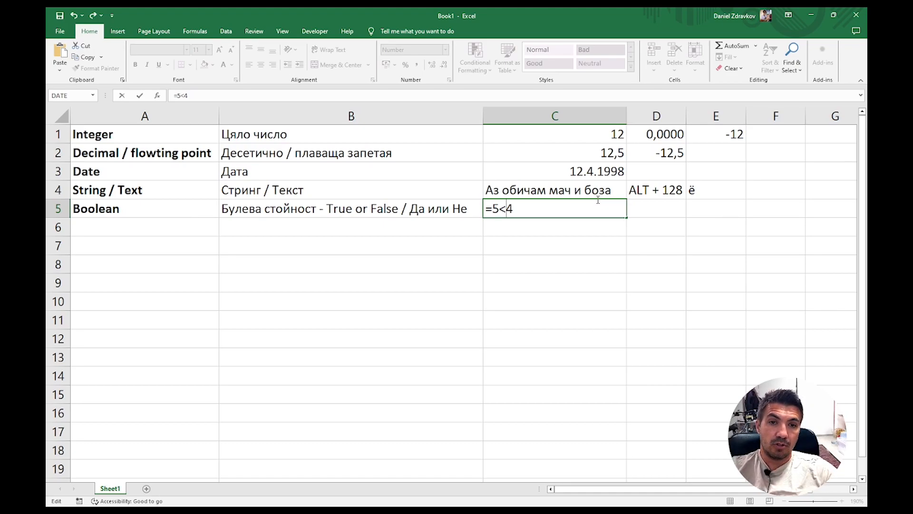
{"action": "key", "text": "Return"}
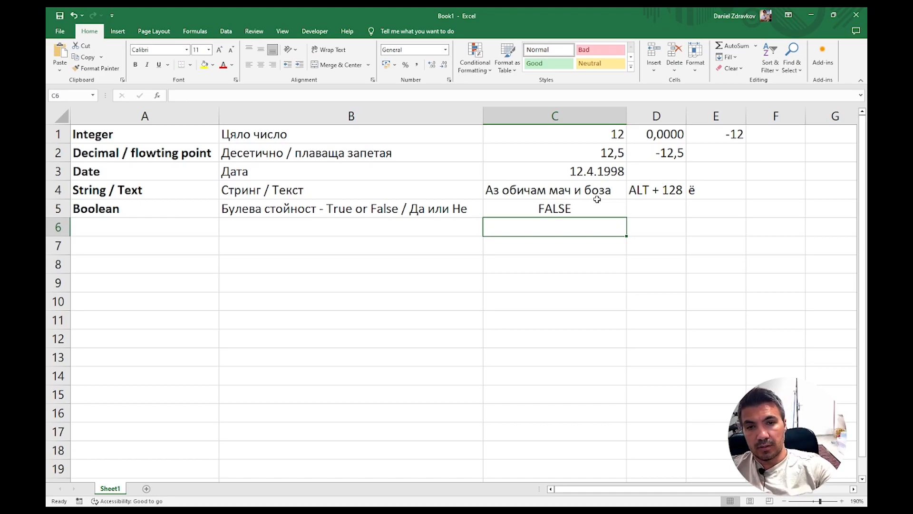
- Enter the formula =IF(5>4;"БРАВО!") in cell C6
{"action": "type", "text": "=IF("}
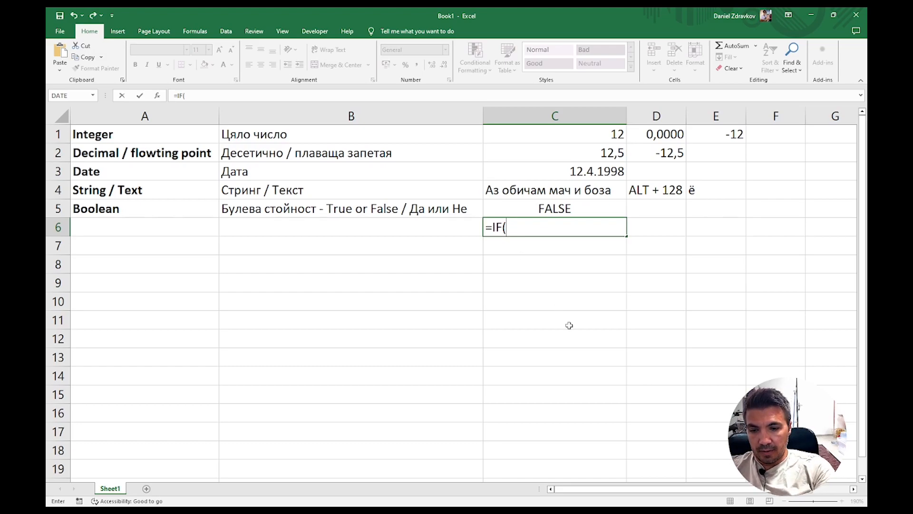
{"action": "type", "text": "5>4"}
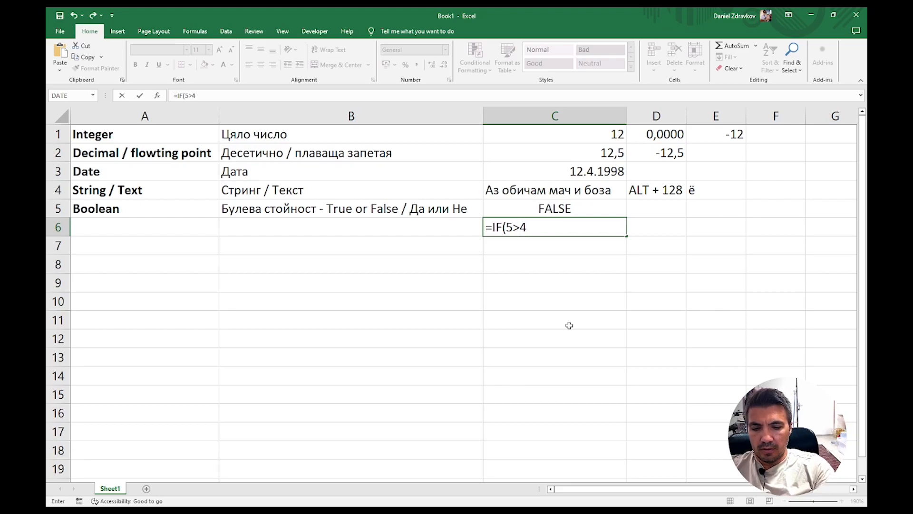
{"action": "type", "text": ";\""}
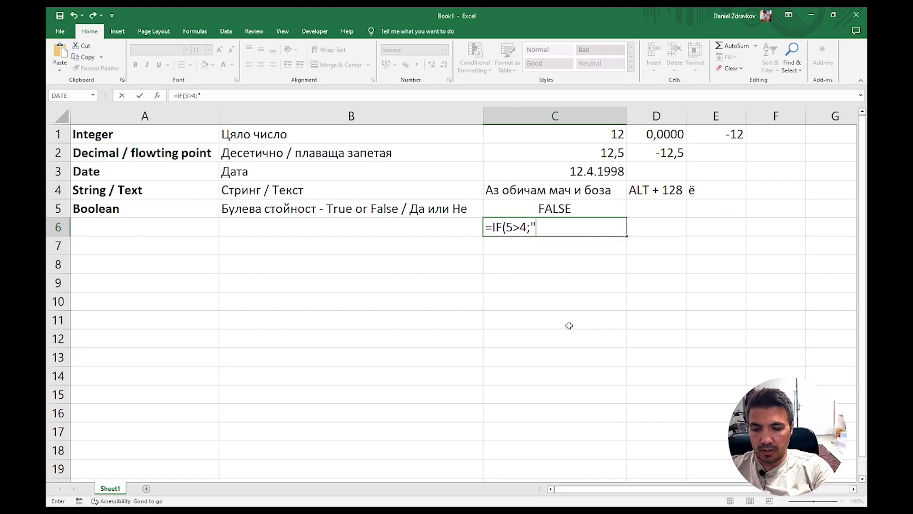
{"action": "type", "text": "БРАВО!\""}
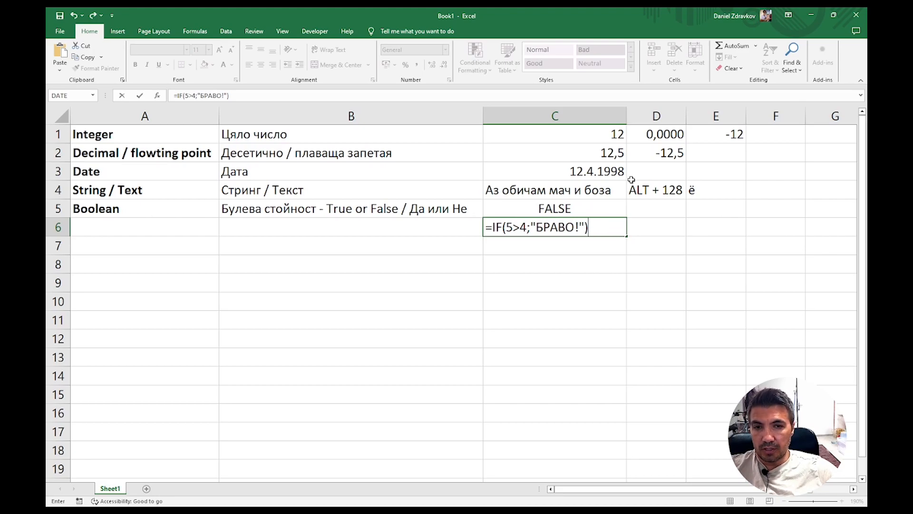
{"action": "key", "text": "Return"}
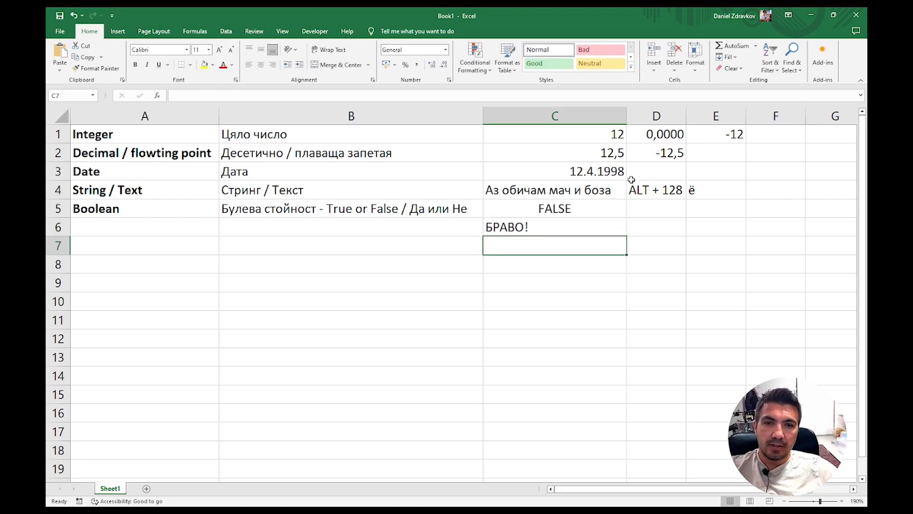
- Change the condition of the IF formula in cell C6 to 5<4
{"action": "key", "text": "Up"}
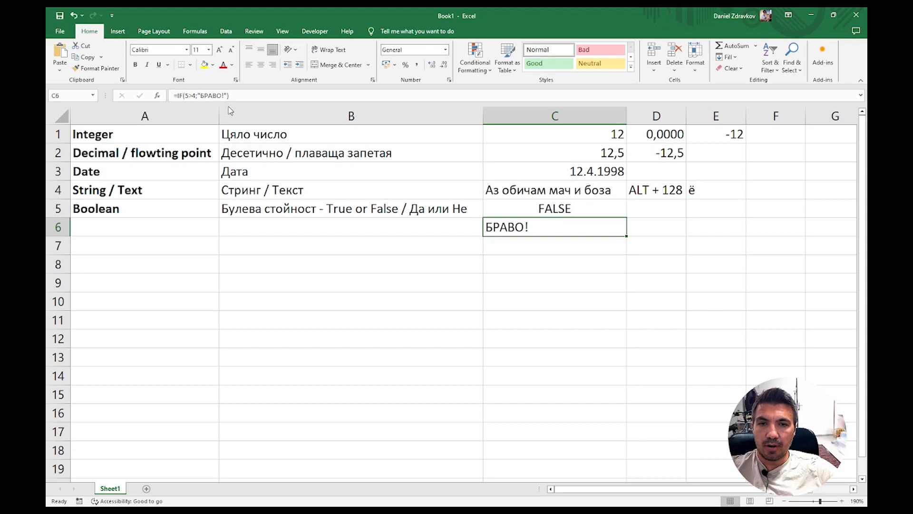
{"action": "key", "text": "F2"}
{"action": "left_click", "coordinate": [527, 229]}
{"action": "key", "text": "Left"}
{"action": "key", "text": "shift+Left"}
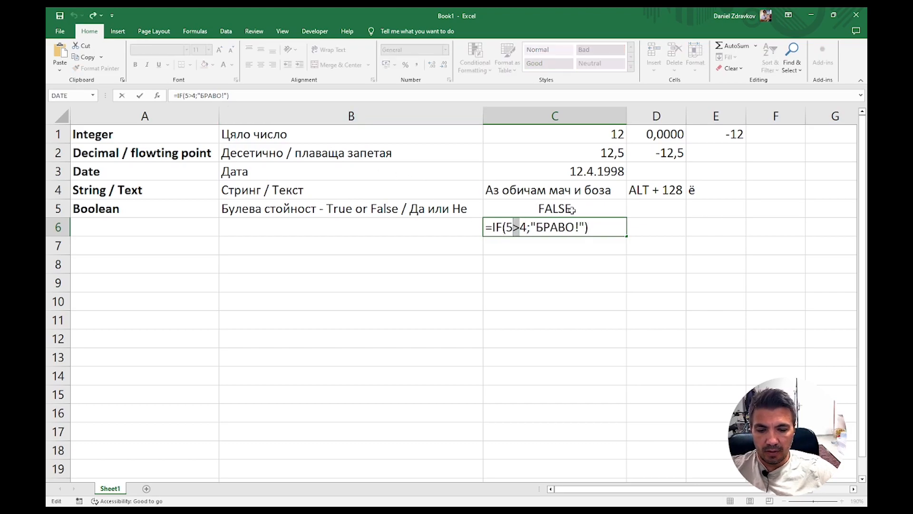
{"action": "type", "text": "<"}
{"action": "key", "text": "Return"}
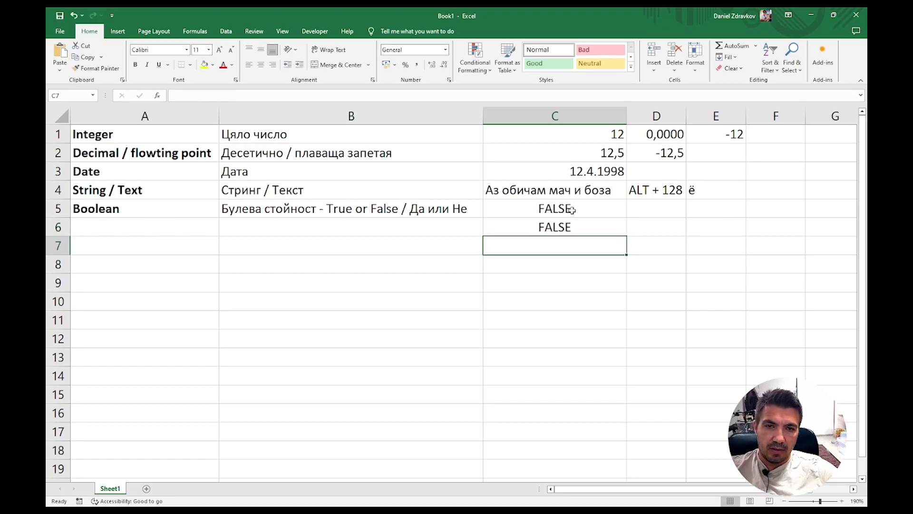
- Add the text "МАЙ СБЪРКА" as the third argument of the IF formula in C6, separated by a comma
{"action": "left_click", "coordinate": [590, 226]}
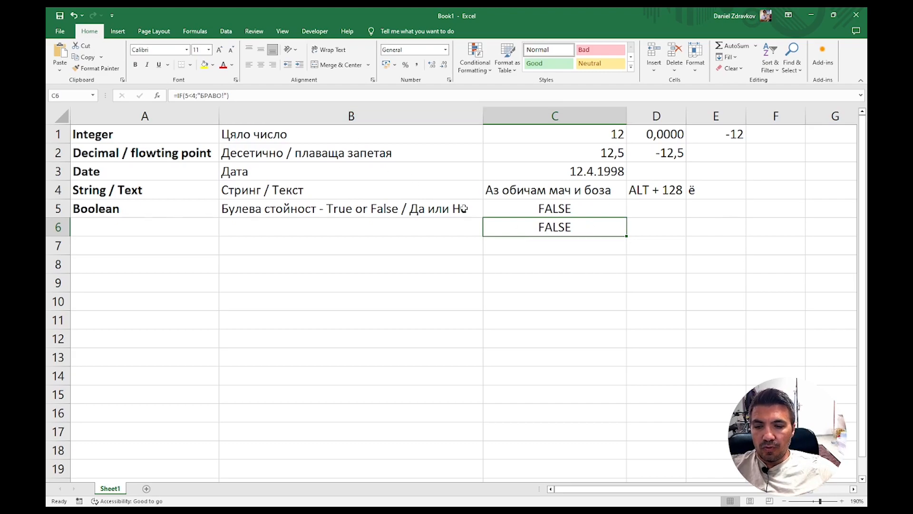
{"action": "key", "text": "F2"}
{"action": "key", "text": "Left"}
{"action": "key", "text": "Left"}
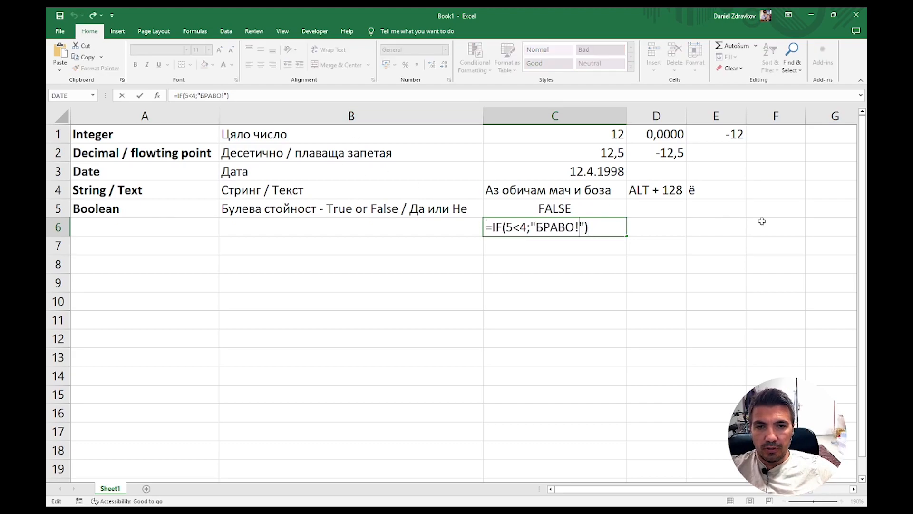
{"action": "key", "text": "Right"}
{"action": "type", "text": ","}
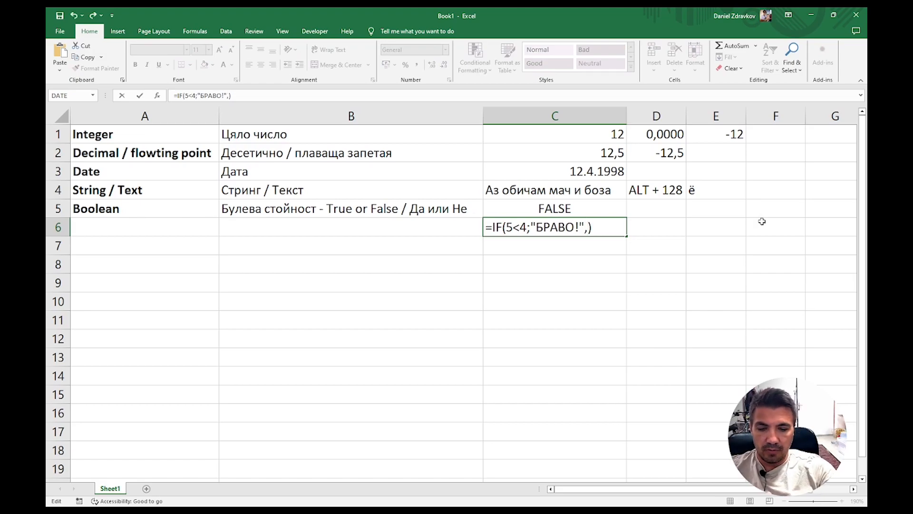
{"action": "type", "text": "\""}
{"action": "type", "text": "МАЙ СБЪРКА"}
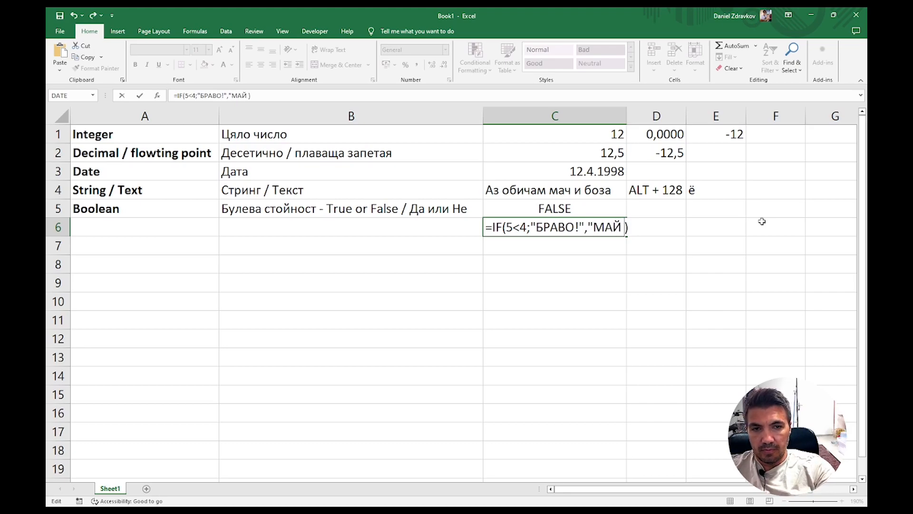
{"action": "type", "text": "\""}
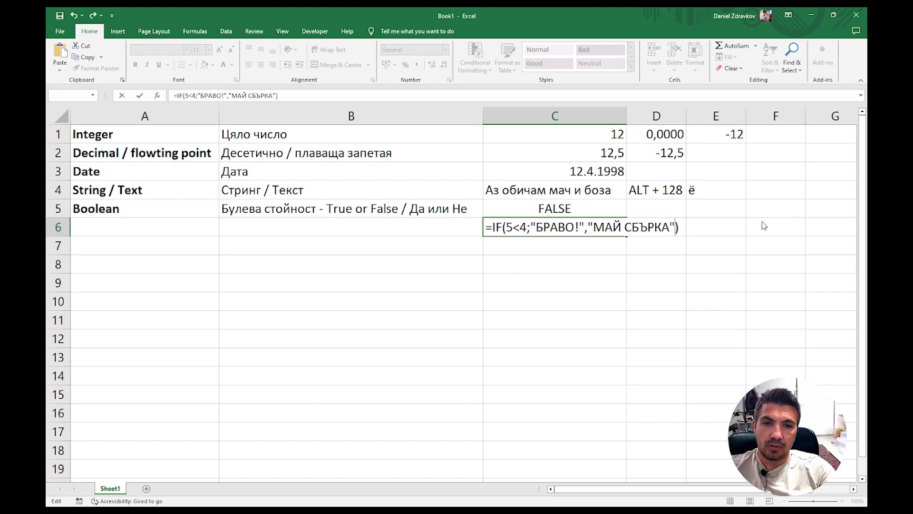
- Replace the comma before "МАЙ СБЪРКА" in C6 with a semicolon and commit the formula
{"action": "left_click_drag", "start_coordinate": [579, 227], "coordinate": [679, 223]}
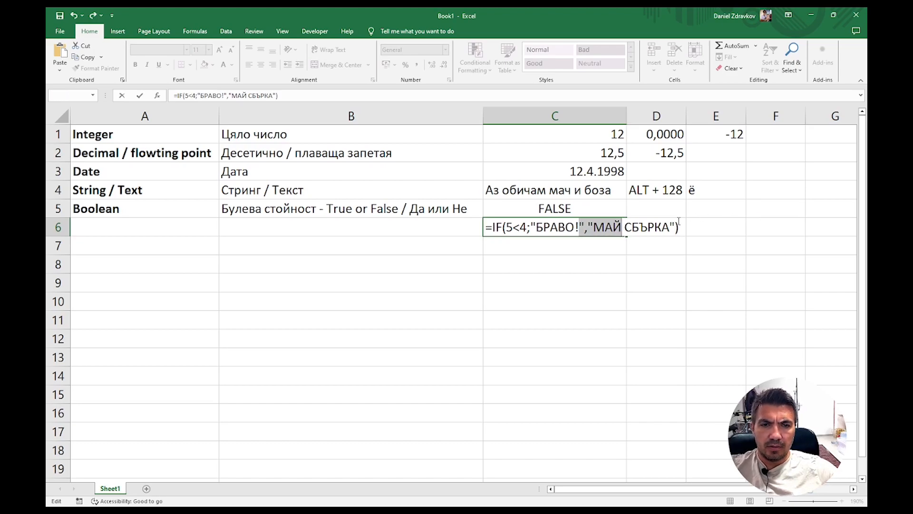
{"action": "left_click", "coordinate": [585, 229]}
{"action": "key", "text": "Right"}
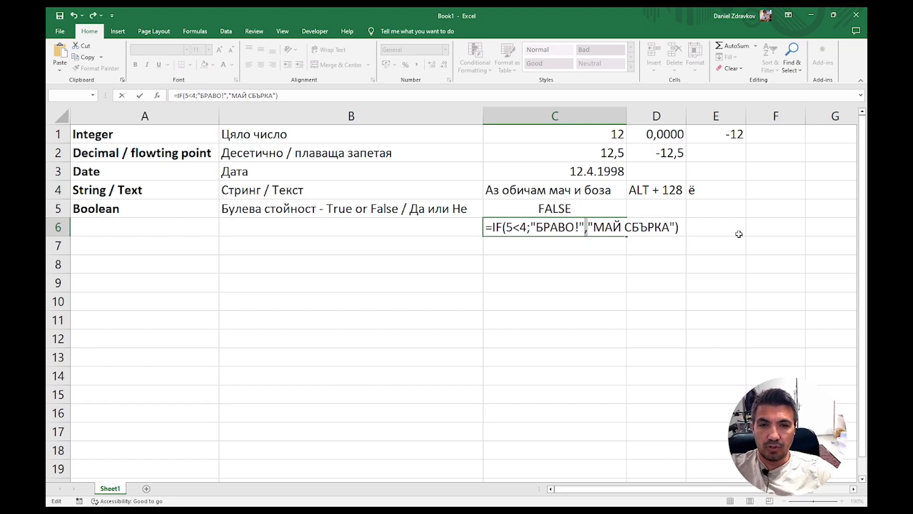
{"action": "key", "text": "BackSpace"}
{"action": "type", "text": ";"}
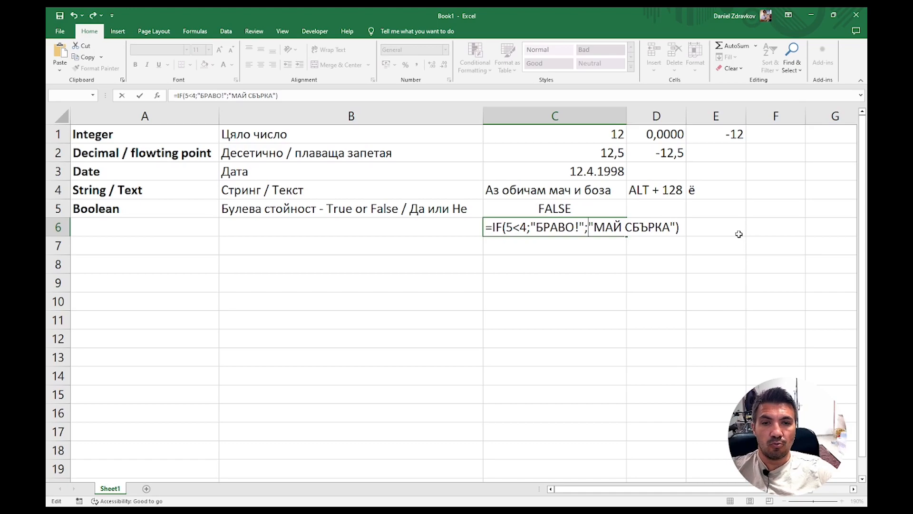
{"action": "key", "text": "Return"}
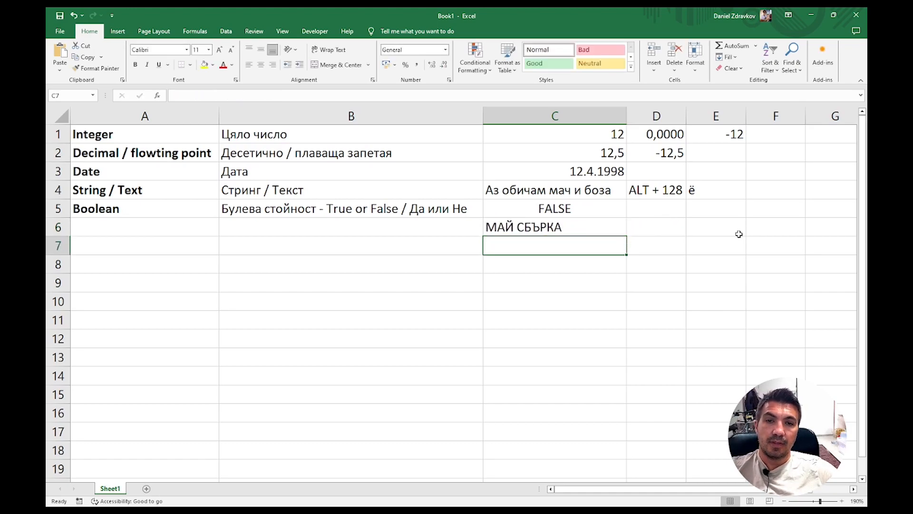
- Examine the condition, true-value and false-value arguments of the IF formula in cell C6 without changing it
{"action": "left_click", "coordinate": [589, 226]}
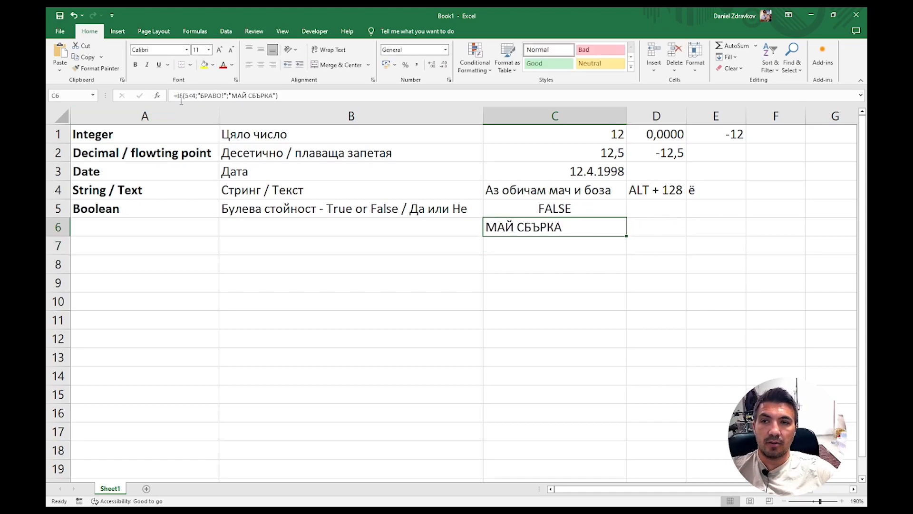
{"action": "key", "text": "F2"}
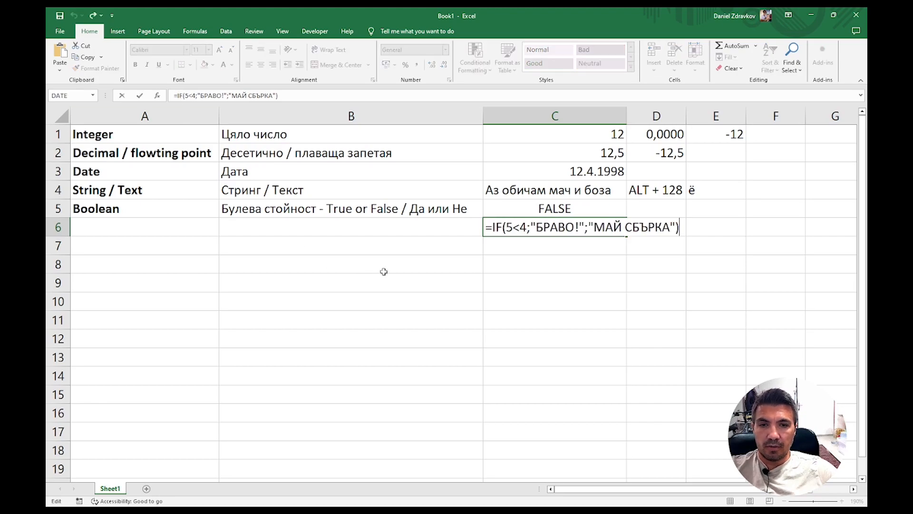
{"action": "left_click_drag", "start_coordinate": [505, 227], "coordinate": [527, 227]}
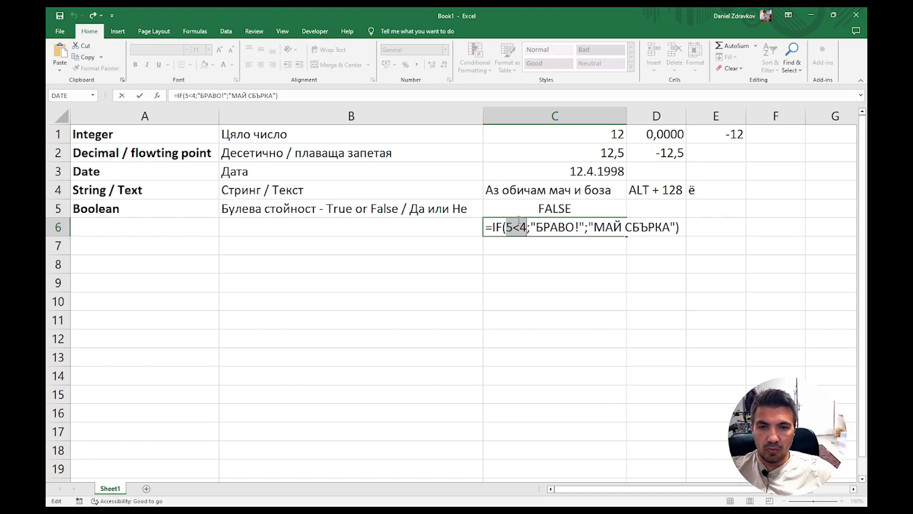
{"action": "left_click_drag", "start_coordinate": [530, 226], "coordinate": [582, 226]}
{"action": "left_click_drag", "start_coordinate": [506, 226], "coordinate": [526, 226]}
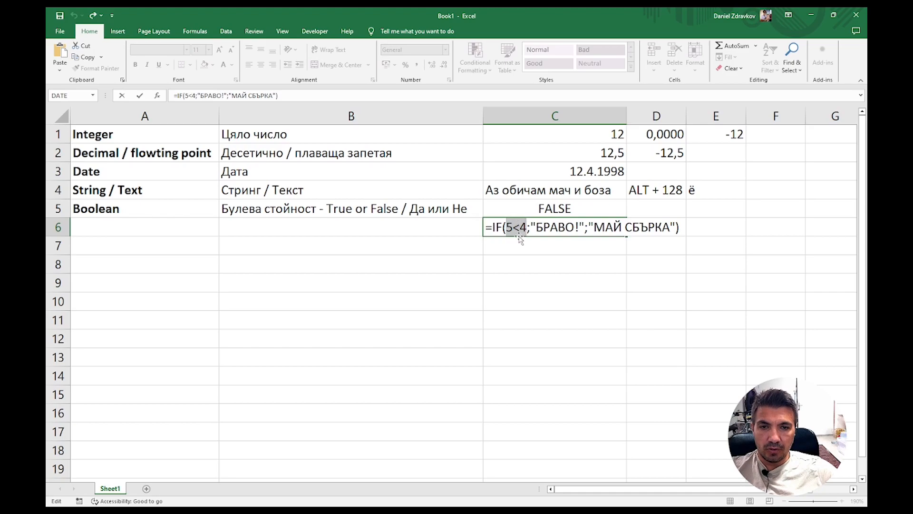
{"action": "left_click_drag", "start_coordinate": [592, 227], "coordinate": [670, 227]}
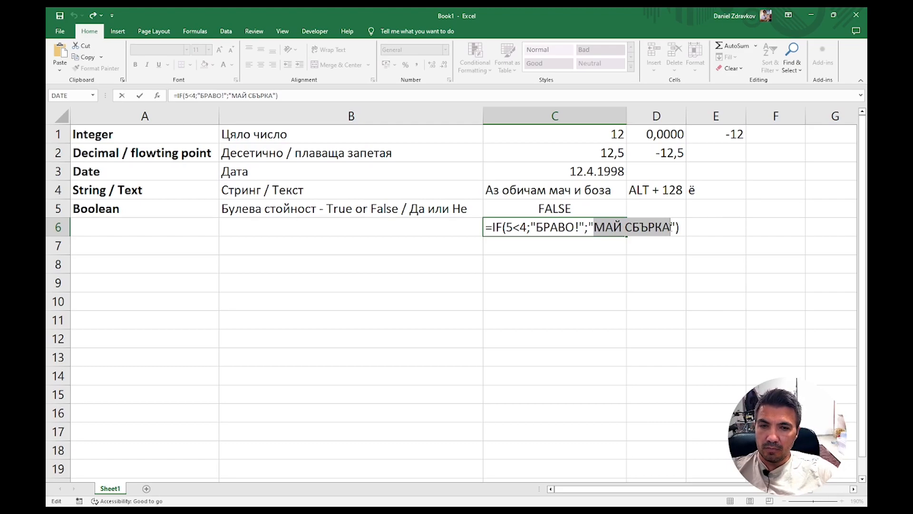
{"action": "key", "text": "ctrl+Return"}
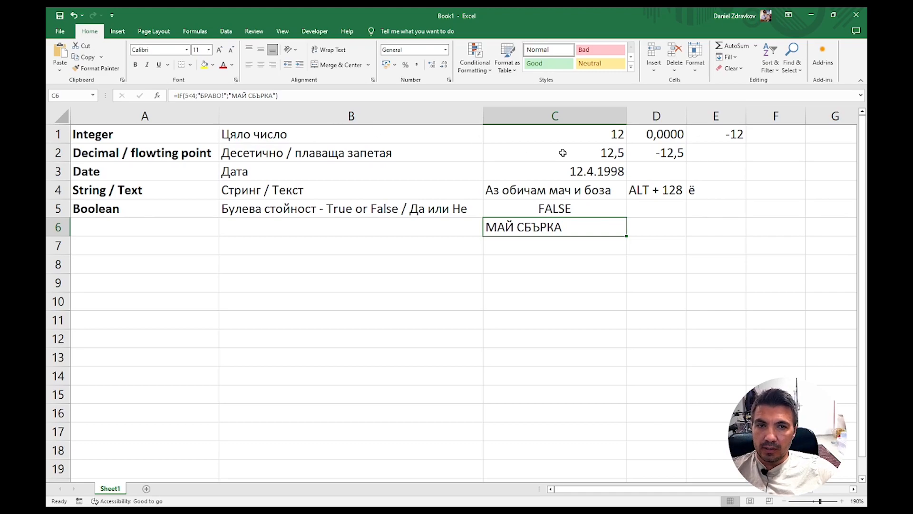
- Enter the integer subtraction formula =23-12 in cell F1
{"action": "left_click", "coordinate": [794, 141]}
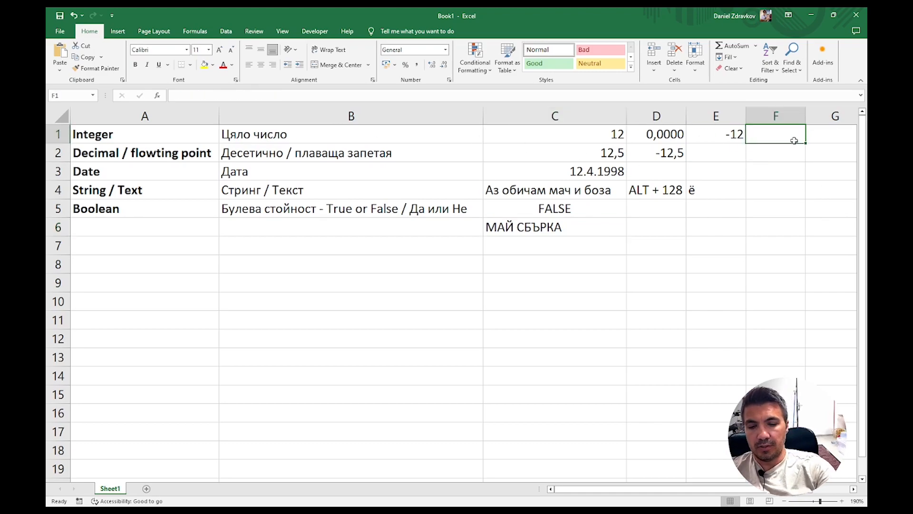
{"action": "type", "text": "="}
{"action": "type", "text": "23"}
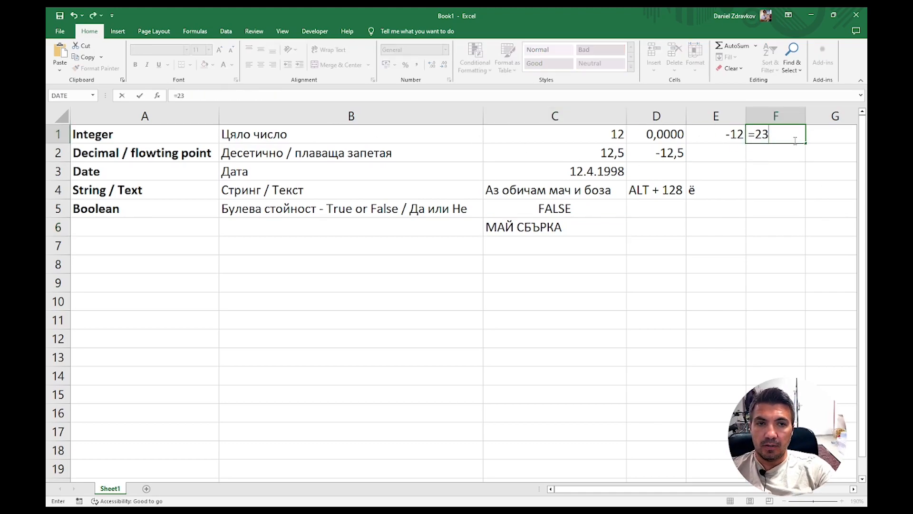
{"action": "type", "text": "-12"}
{"action": "key", "text": "Return"}
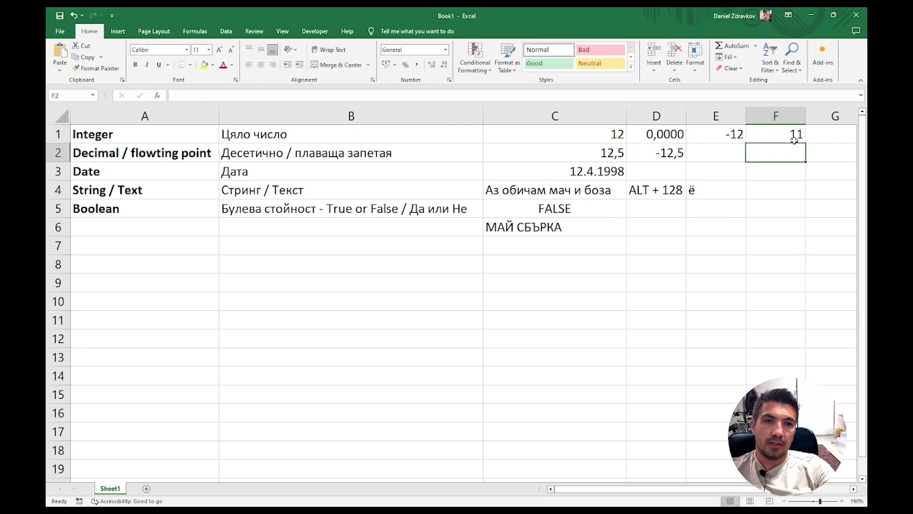
- Enter the decimal subtraction formula =12,5-8,4 in cell F2
{"action": "type", "text": "="}
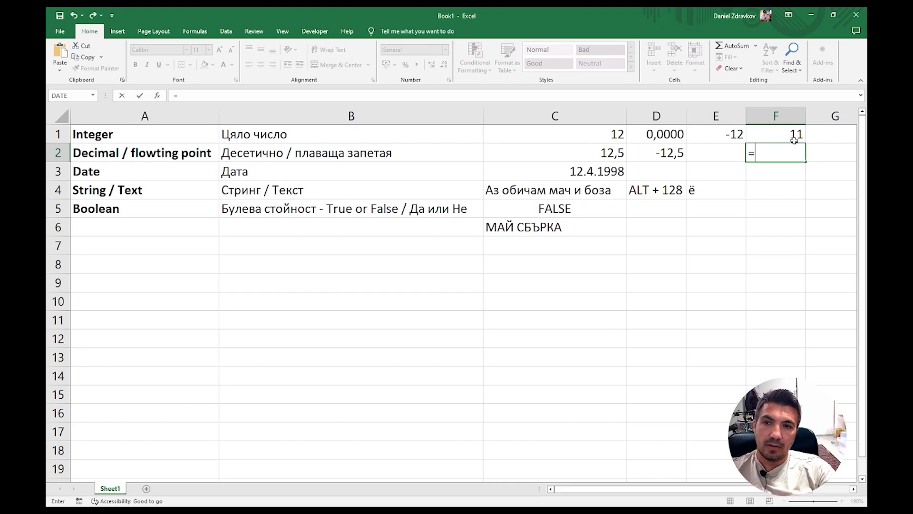
{"action": "type", "text": "12,5"}
{"action": "type", "text": "-8."}
{"action": "type", "text": ",4"}
{"action": "key", "text": "Return"}
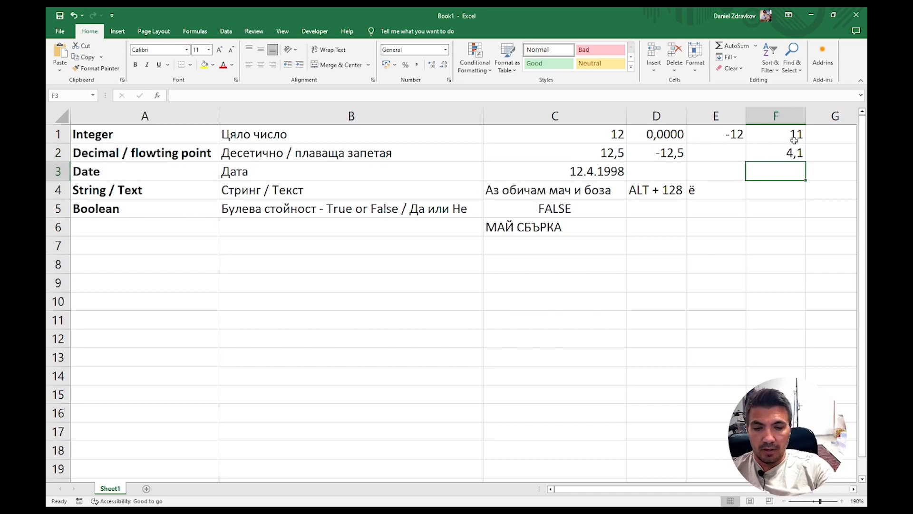
- Copy the date from cell C3 into cell D3
{"action": "key", "text": "Left"}
{"action": "key", "text": "Left"}
{"action": "key", "text": "Left"}
{"action": "key", "text": "ctrl+c"}
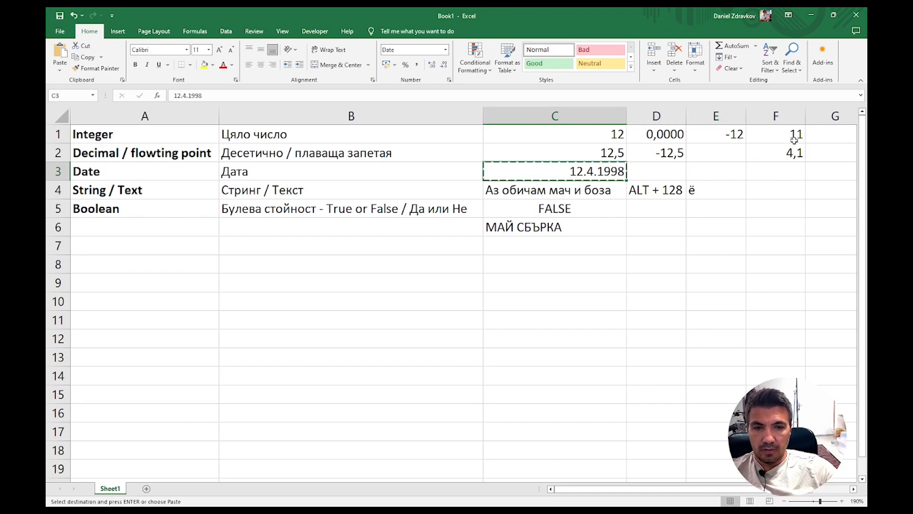
{"action": "key", "text": "Right"}
{"action": "key", "text": "ctrl+v"}
- Change the year in cell D3 so that the date reads 12.4.1996
{"action": "key", "text": "F2"}
{"action": "key", "text": "Left"}
{"action": "key", "text": "Left"}
{"action": "key", "text": "Left"}
{"action": "key", "text": "Left"}
{"action": "key", "text": "Left"}
{"action": "key", "text": "Left"}
{"action": "key", "text": "Left"}
{"action": "key", "text": "Right"}
{"action": "key", "text": "Right"}
{"action": "key", "text": "Right"}
{"action": "key", "text": "Right"}
{"action": "key", "text": "Right"}
{"action": "key", "text": "Right"}
{"action": "key", "text": "Left"}
{"action": "key", "text": "Left"}
{"action": "key", "text": "Left"}
{"action": "key", "text": "Right"}
{"action": "key", "text": "Right"}
{"action": "key", "text": "Right"}
{"action": "key", "text": "Right"}
{"action": "key", "text": "Delete"}
{"action": "type", "text": "6"}
{"action": "key", "text": "Return"}
- Enter the date subtraction formula =C3-D3 in cell F3
{"action": "key", "text": "Up"}
{"action": "key", "text": "Right"}
{"action": "key", "text": "Right"}
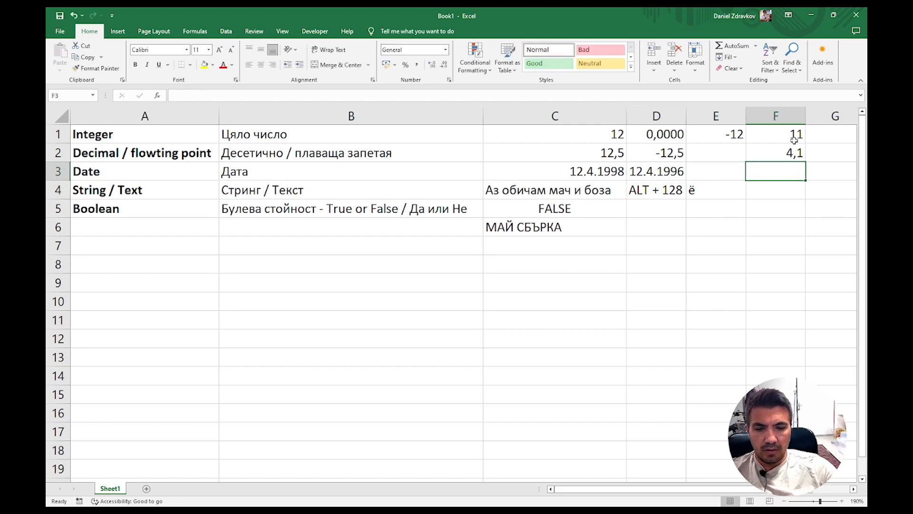
{"action": "type", "text": "="}
{"action": "key", "text": "Left"}
{"action": "key", "text": "Left"}
{"action": "key", "text": "Left"}
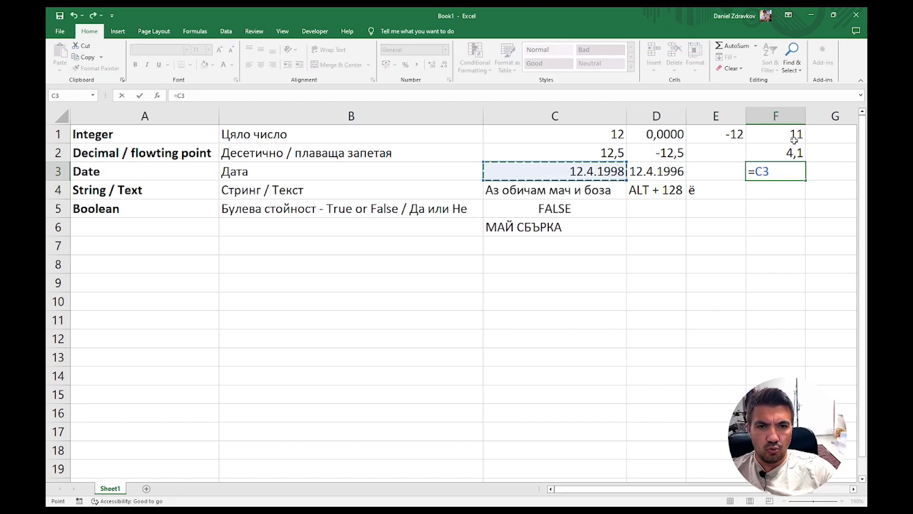
{"action": "type", "text": "-"}
{"action": "key", "text": "Left"}
{"action": "key", "text": "Left"}
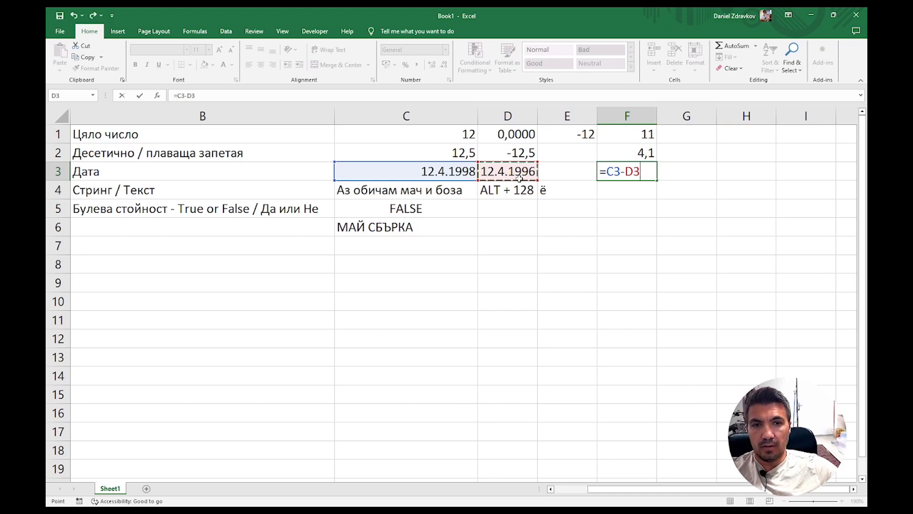
{"action": "key", "text": "Return"}
{"action": "left_click", "coordinate": [633, 177]}
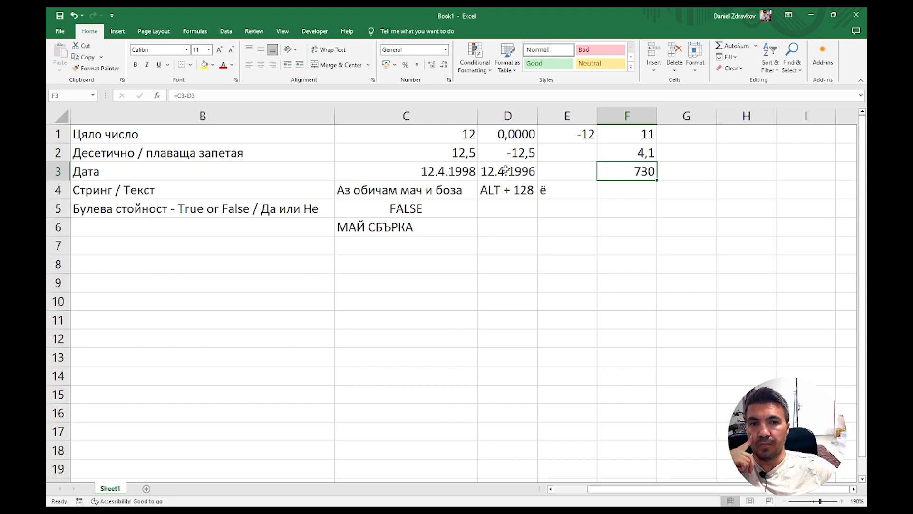
- Enter the word "Аз" in quotation marks, without an equals sign, in cell F4 of the String / Text row
{"action": "left_click_drag", "start_coordinate": [643, 491], "coordinate": [610, 492]}
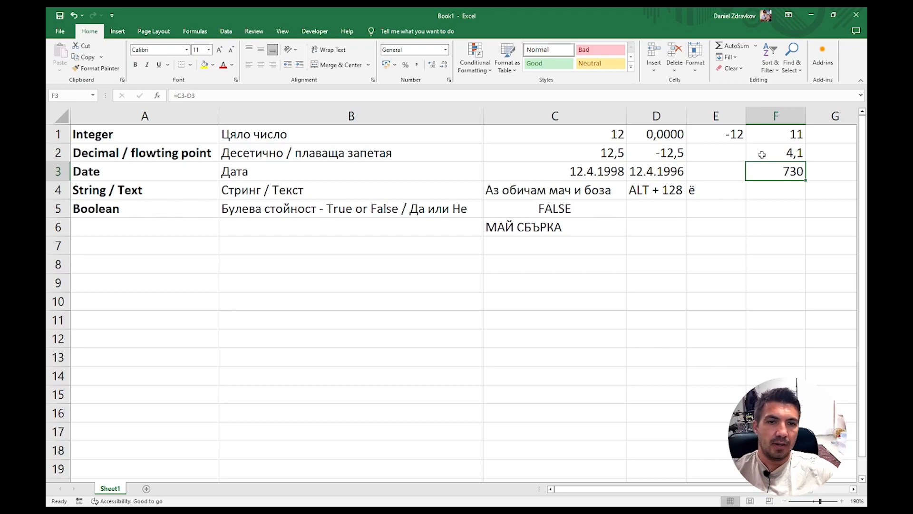
{"action": "left_click", "coordinate": [279, 193]}
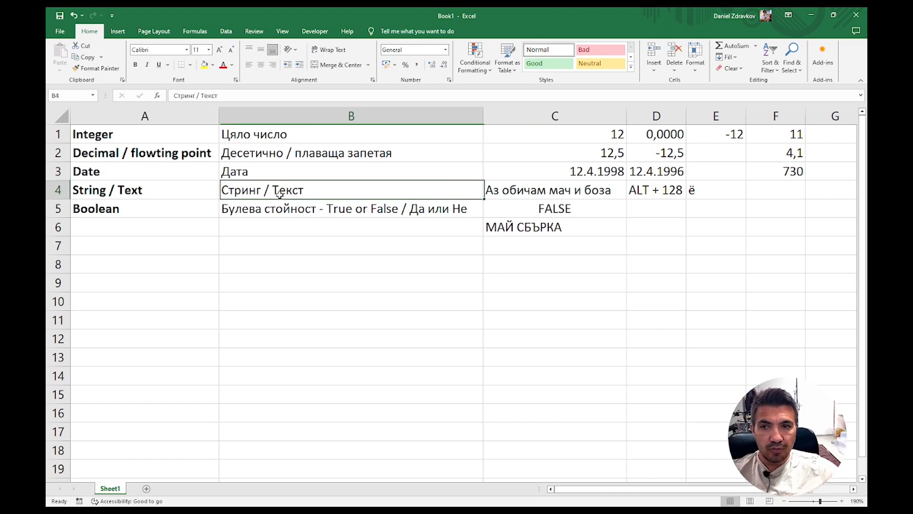
{"action": "left_click", "coordinate": [755, 193]}
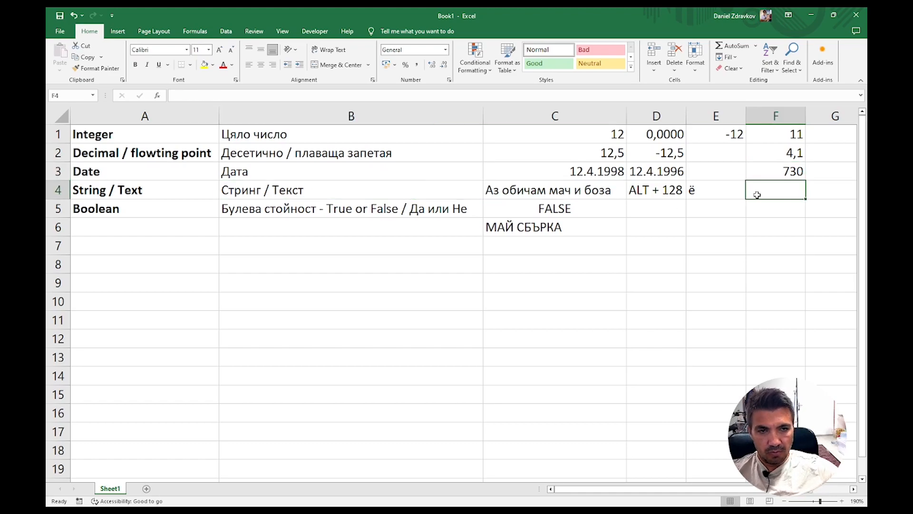
{"action": "left_click_drag", "start_coordinate": [577, 490], "coordinate": [623, 502]}
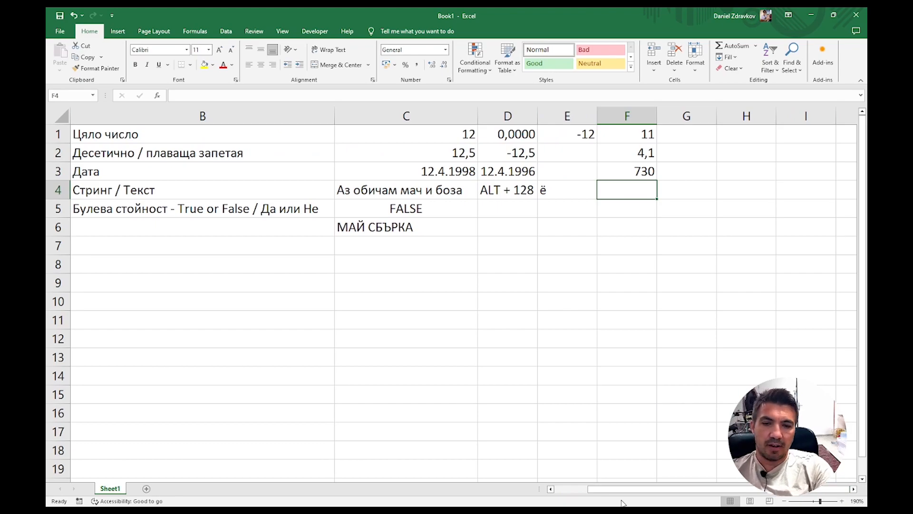
{"action": "type", "text": "\"Аз"}
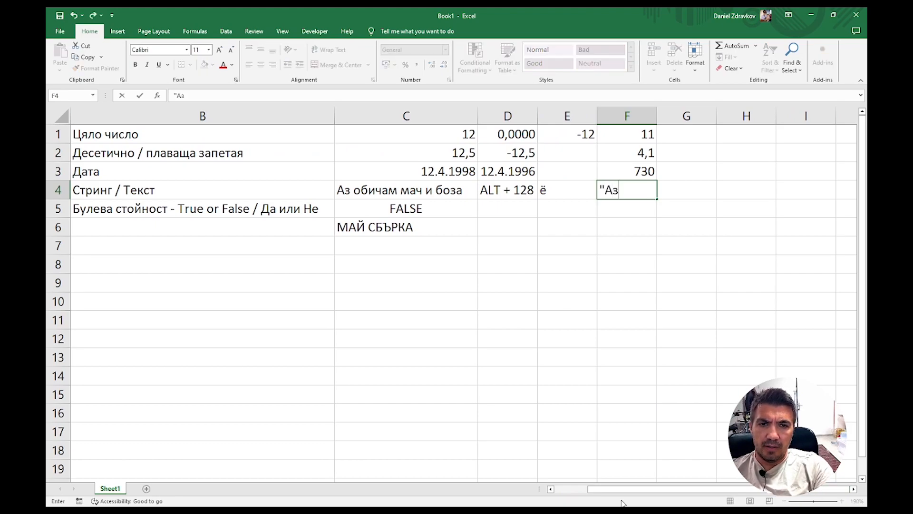
{"action": "key", "text": "Tab"}
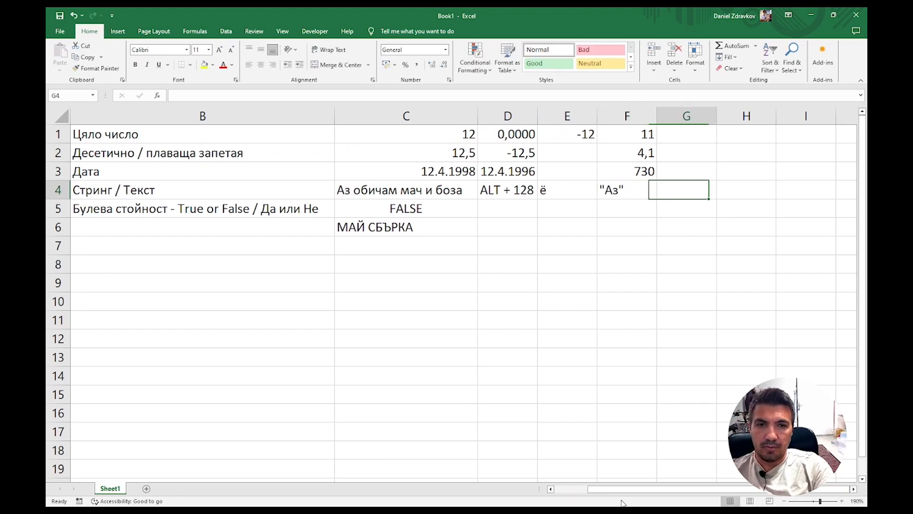
- Replace the content of cell F4 with the text formula ="Аз"
{"action": "key", "text": "Left"}
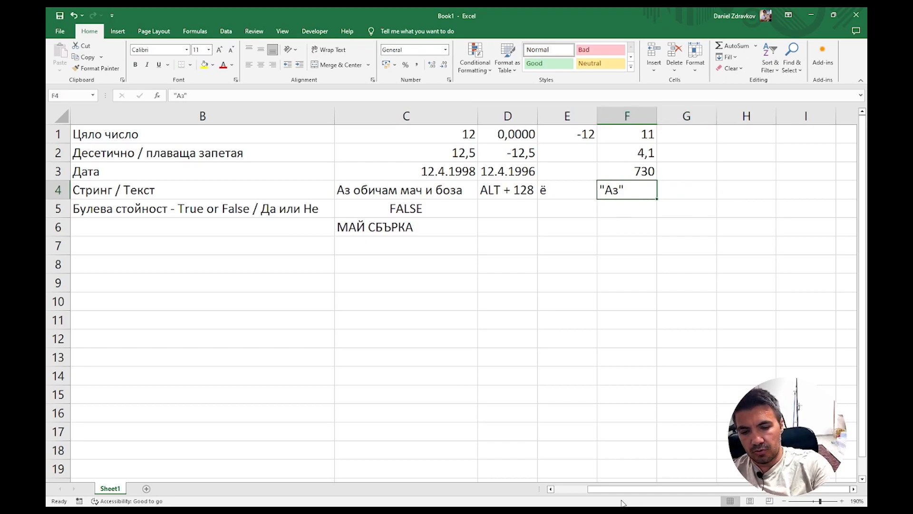
{"action": "type", "text": "=\"Аз"}
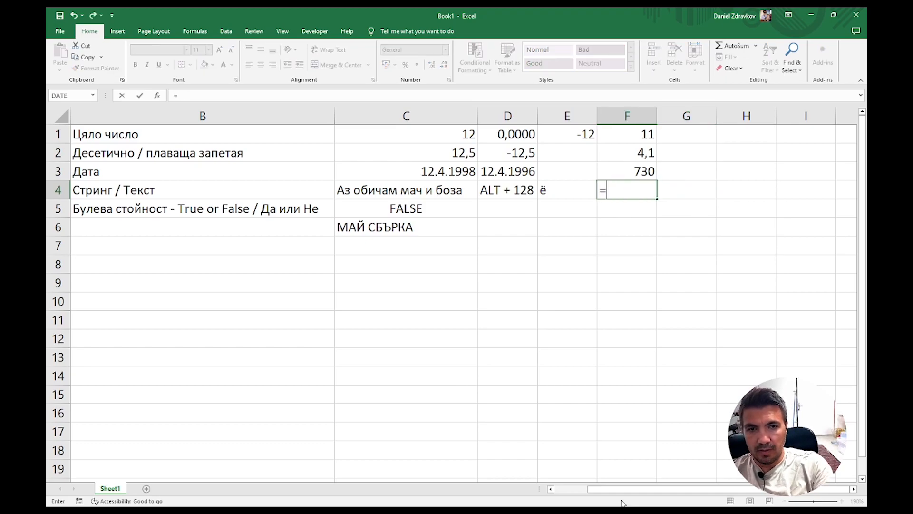
{"action": "type", "text": "\""}
{"action": "key", "text": "Return"}
- Enter the text formula ="Ти" in cell G4
{"action": "key", "text": "Up"}
{"action": "key", "text": "Right"}
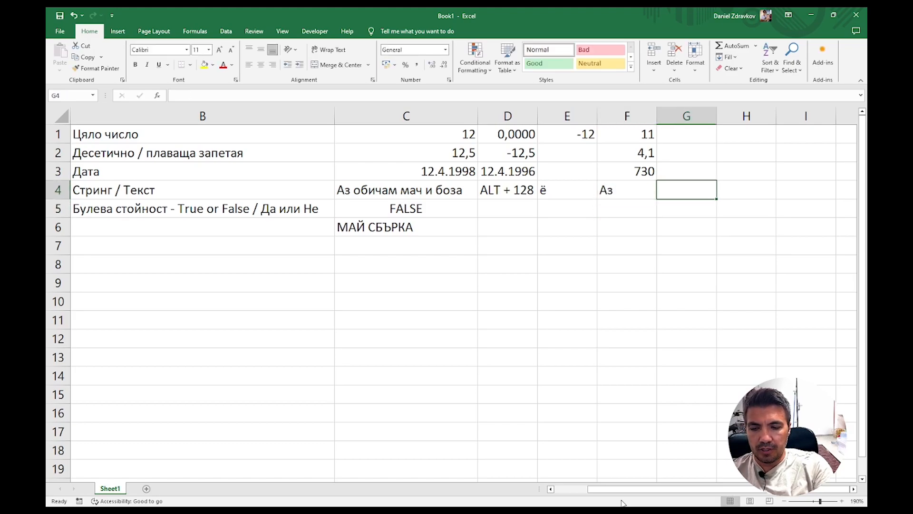
{"action": "key", "text": "F2"}
{"action": "type", "text": "="}
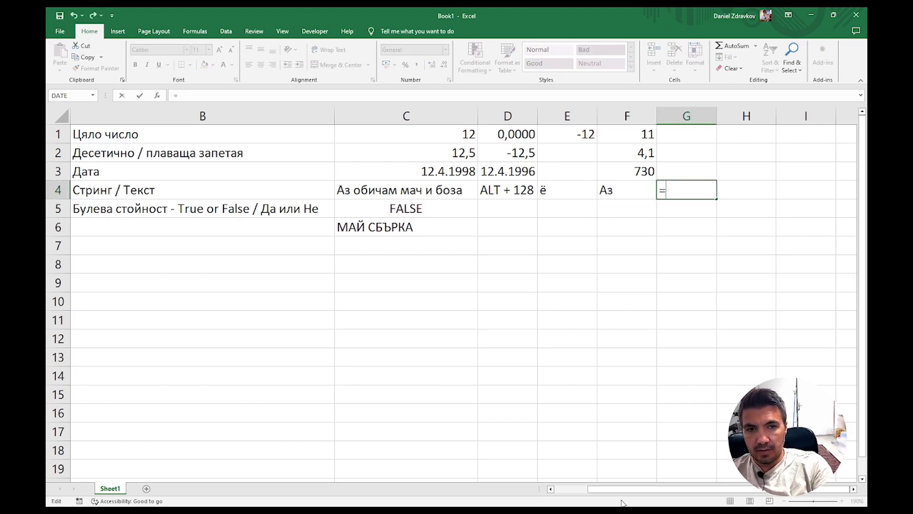
{"action": "type", "text": "\"Ти\""}
{"action": "key", "text": "Tab"}
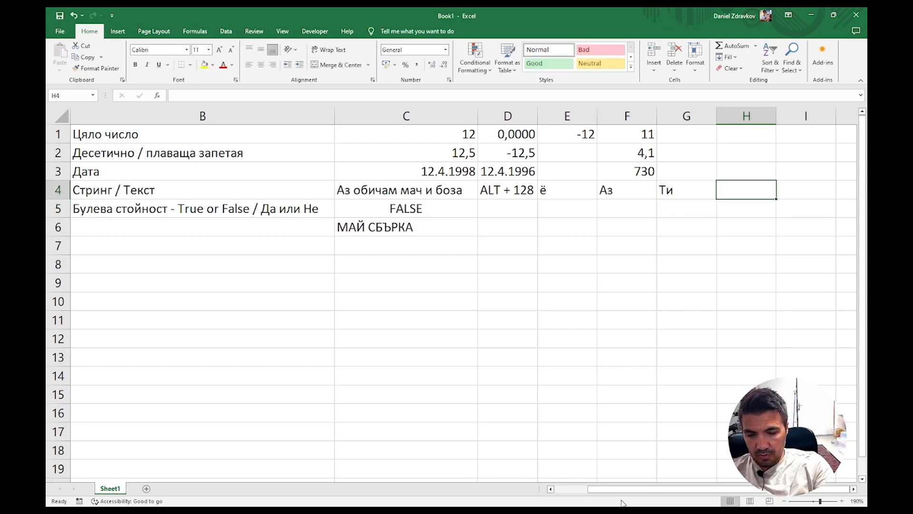
- Join the two text cells in H4 with the concatenation formula =F4&G4
{"action": "type", "text": "="}
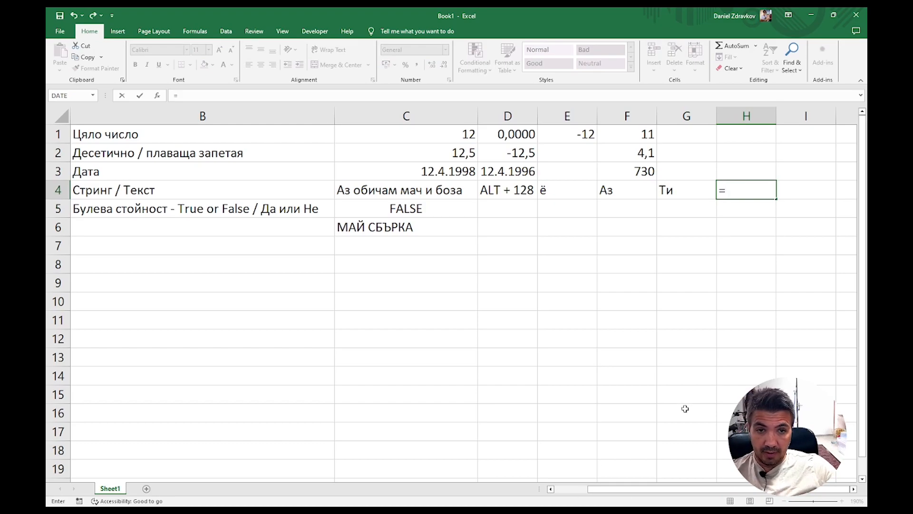
{"action": "left_click", "coordinate": [616, 190]}
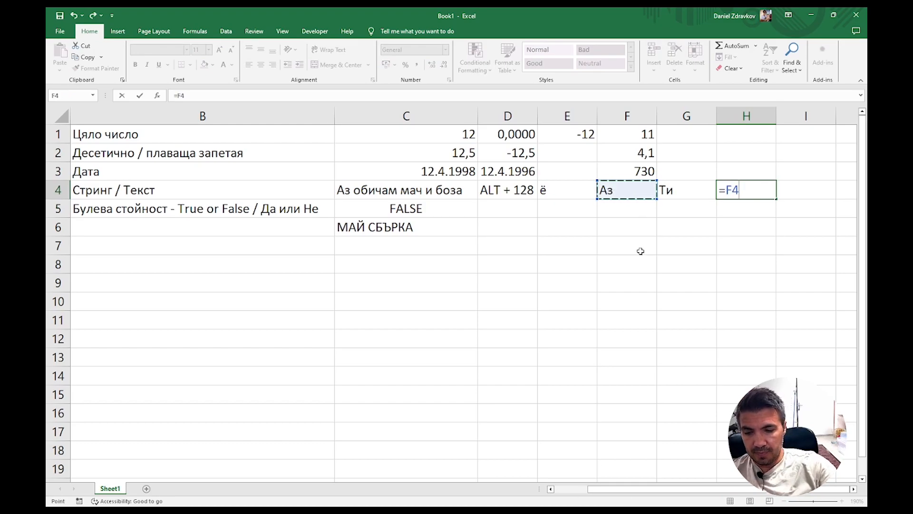
{"action": "type", "text": "§"}
{"action": "key", "text": "BackSpace"}
{"action": "type", "text": "&"}
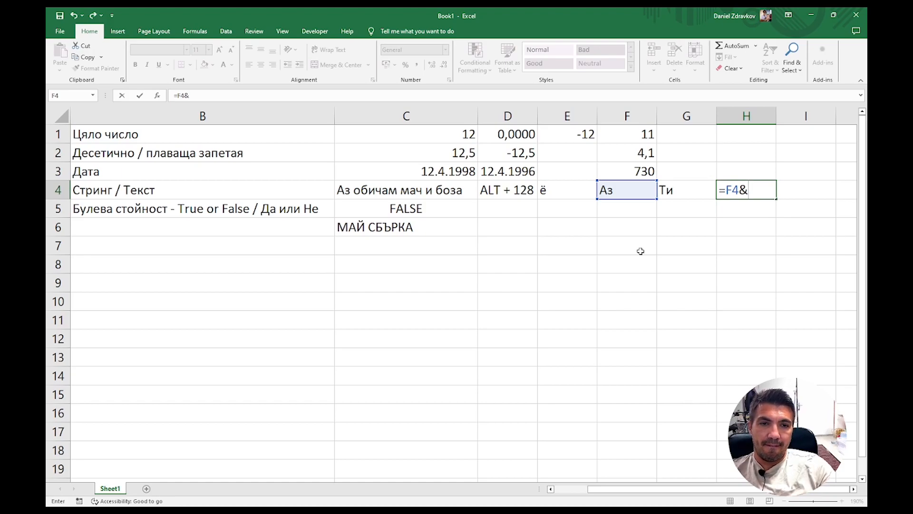
{"action": "left_click", "coordinate": [680, 187]}
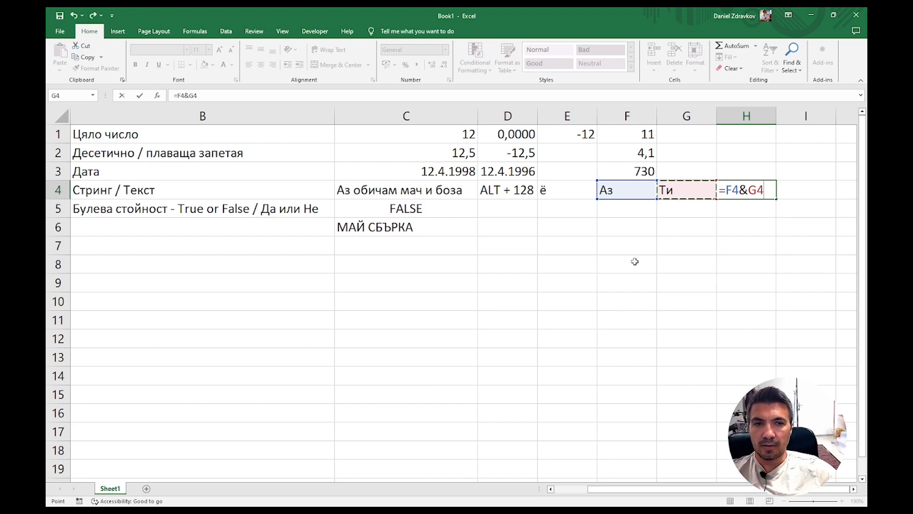
{"action": "key", "text": "Return"}
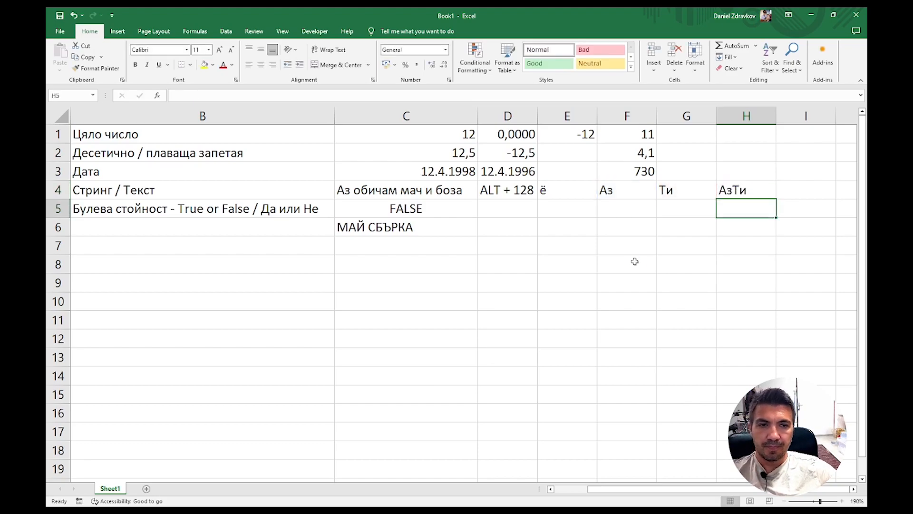
{"action": "left_click", "coordinate": [209, 205]}
{"action": "left_click_drag", "start_coordinate": [703, 489], "coordinate": [590, 504]}
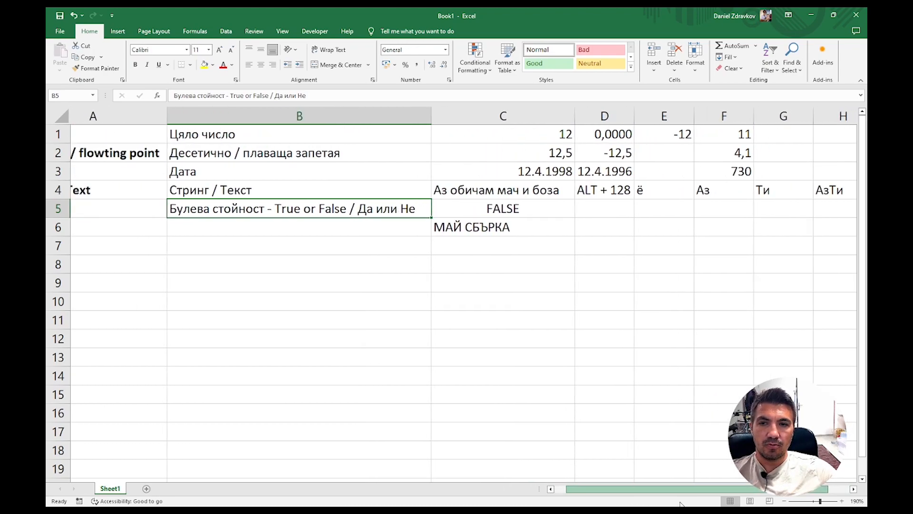
{"action": "left_click_drag", "start_coordinate": [682, 504], "coordinate": [428, 484]}
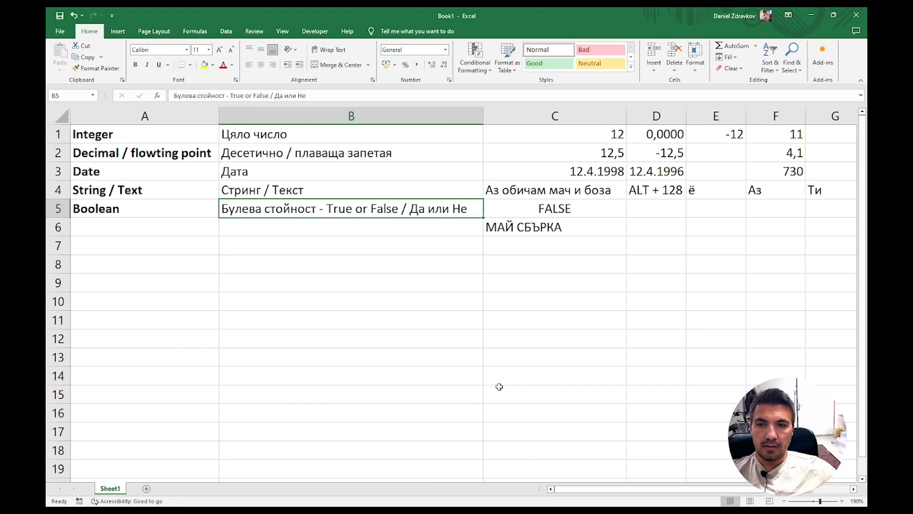
- Apply the Accounting number format to the integer subtraction formula in cell F1
{"action": "left_click_drag", "start_coordinate": [650, 488], "coordinate": [688, 485]}
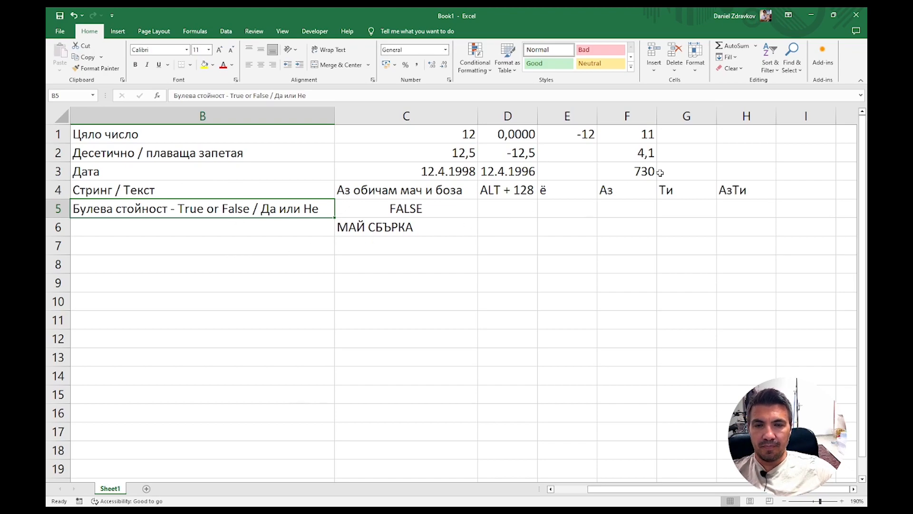
{"action": "left_click", "coordinate": [647, 133]}
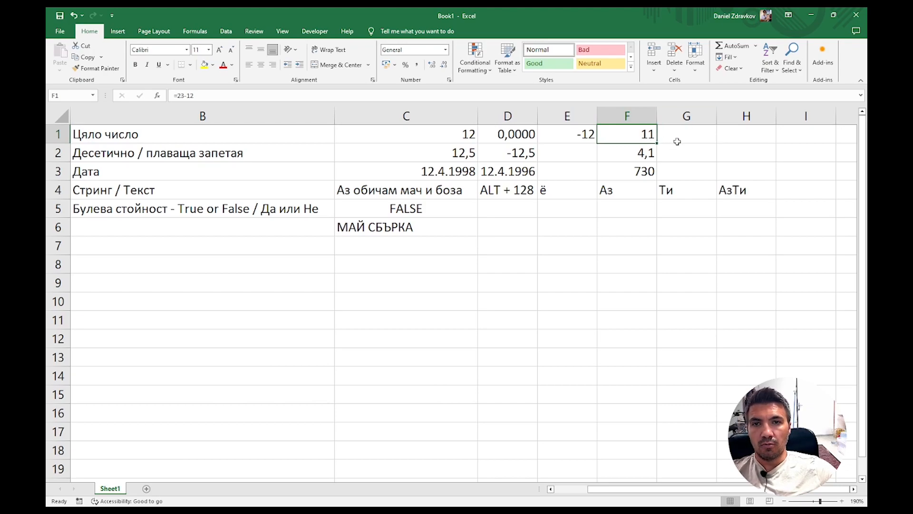
{"action": "left_click", "coordinate": [446, 50]}
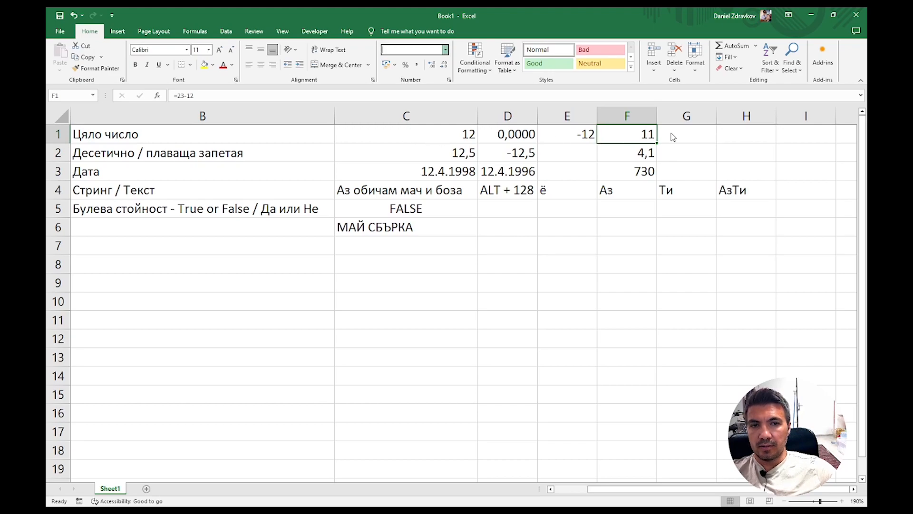
{"action": "left_click", "coordinate": [438, 133]}
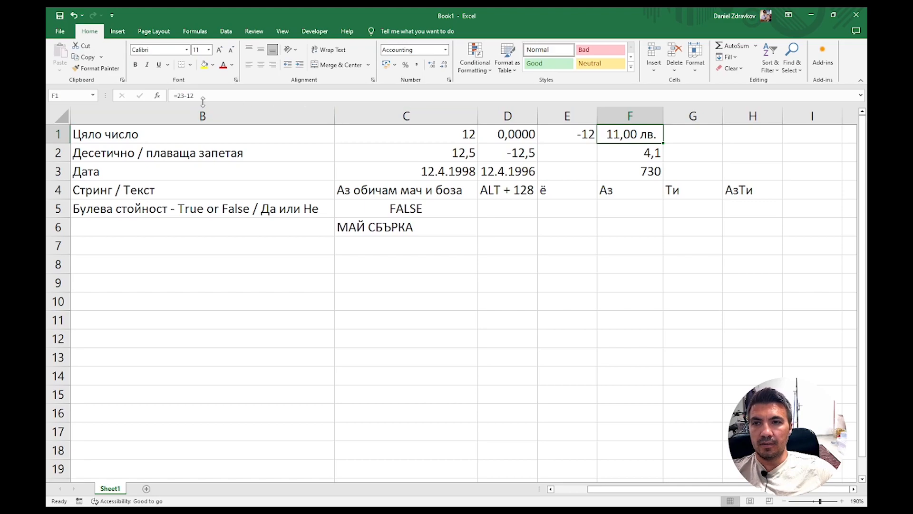
- Apply the Accounting number format to the negative integer in cell E1
{"action": "left_click", "coordinate": [560, 138]}
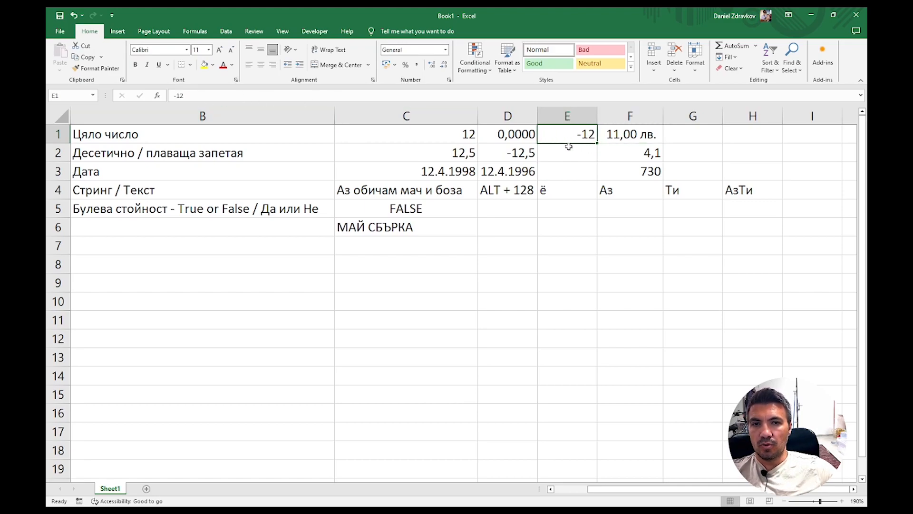
{"action": "left_click", "coordinate": [446, 49]}
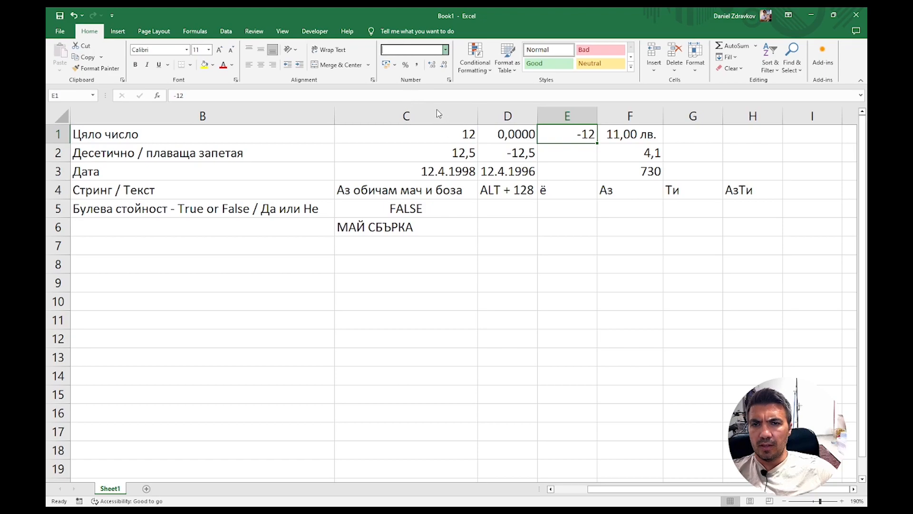
{"action": "left_click", "coordinate": [434, 131]}
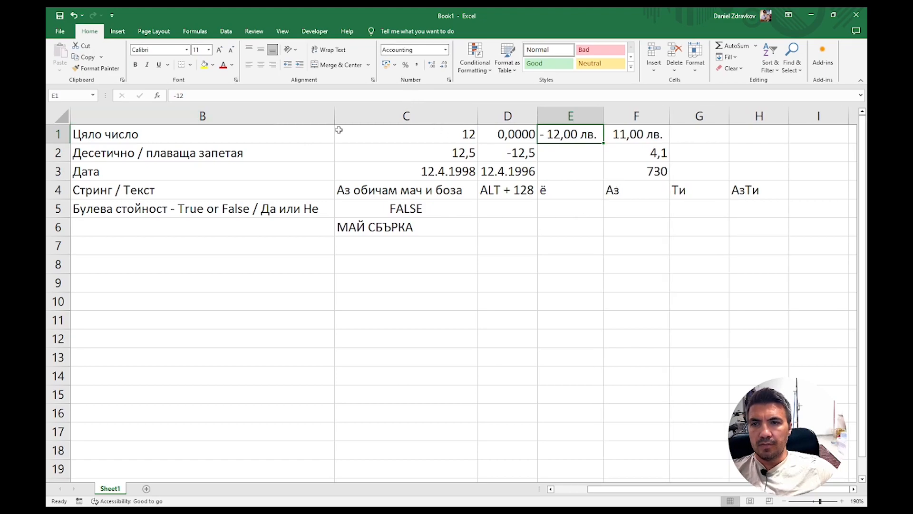
- Examine the raw value stored in cell E1 behind its Accounting format, leaving it unedited
{"action": "left_click", "coordinate": [212, 97]}
{"action": "left_click_drag", "start_coordinate": [188, 95], "coordinate": [165, 90]}
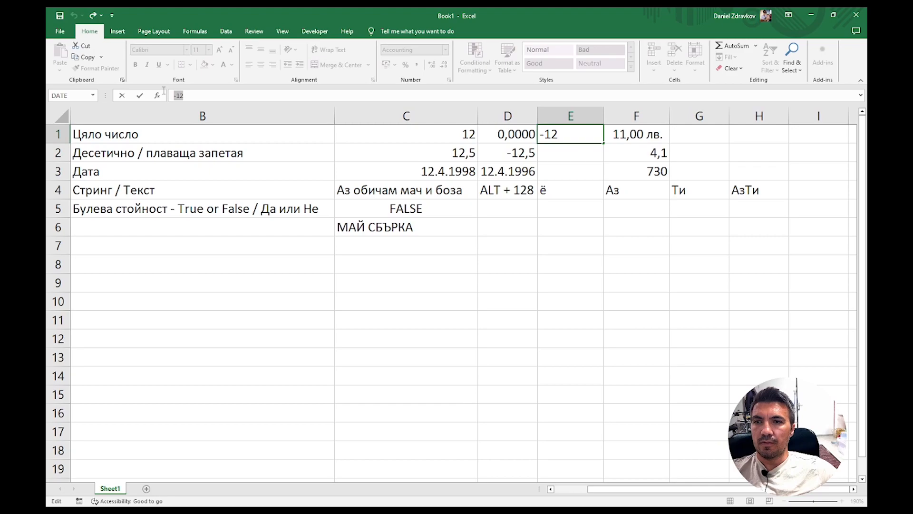
{"action": "key", "text": "Escape"}
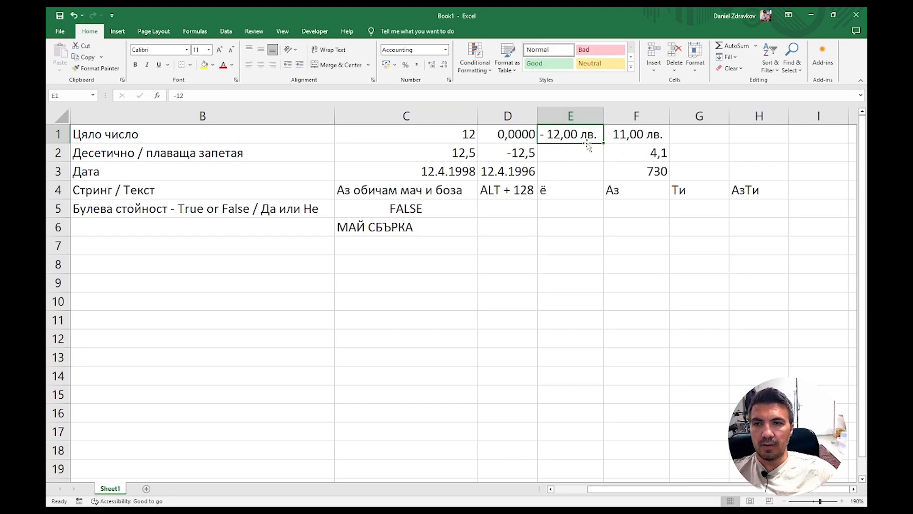
{"action": "left_click", "coordinate": [192, 96]}
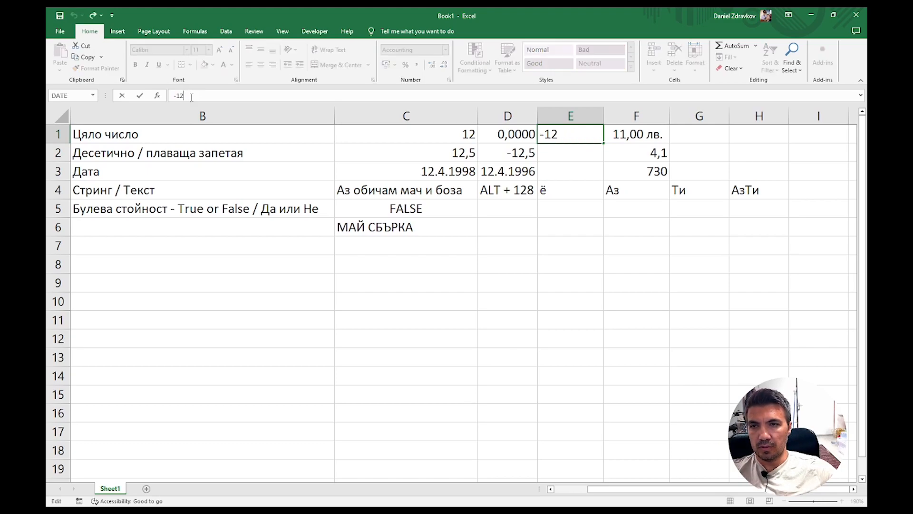
{"action": "key", "text": "Escape"}
{"action": "left_click", "coordinate": [220, 97]}
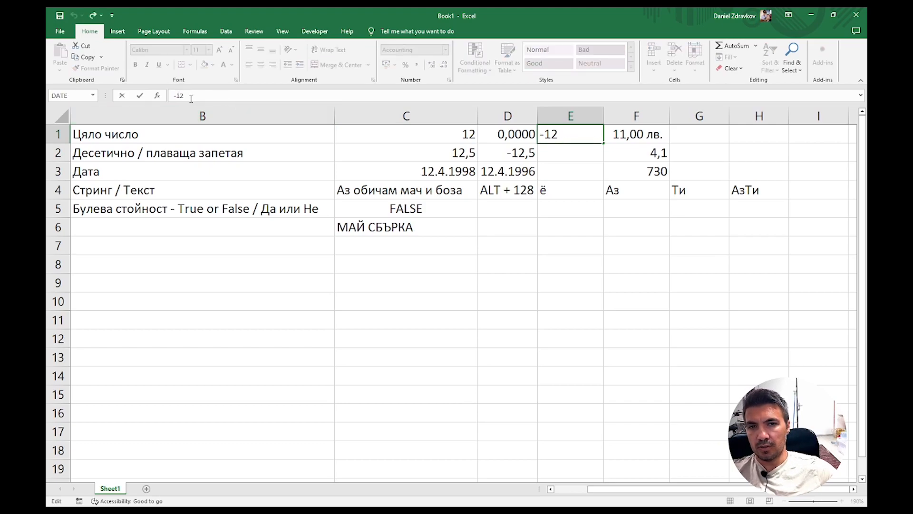
{"action": "key", "text": "Escape"}
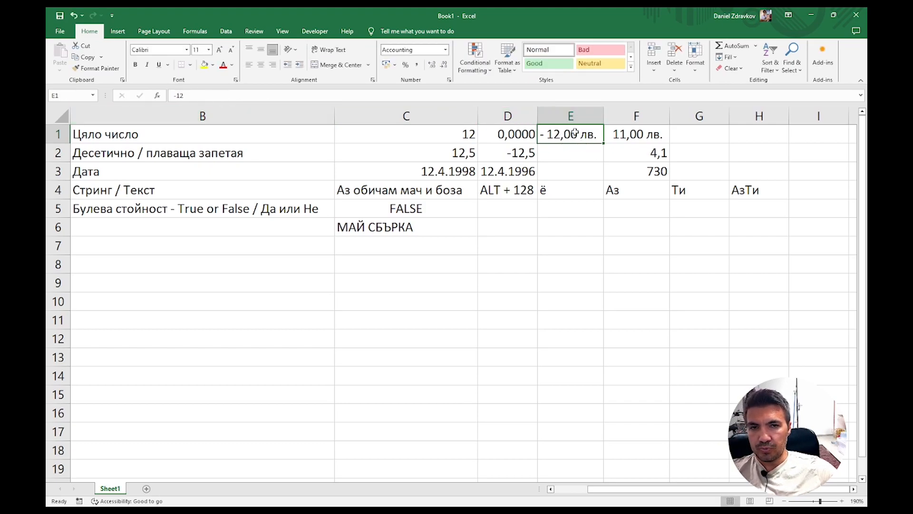